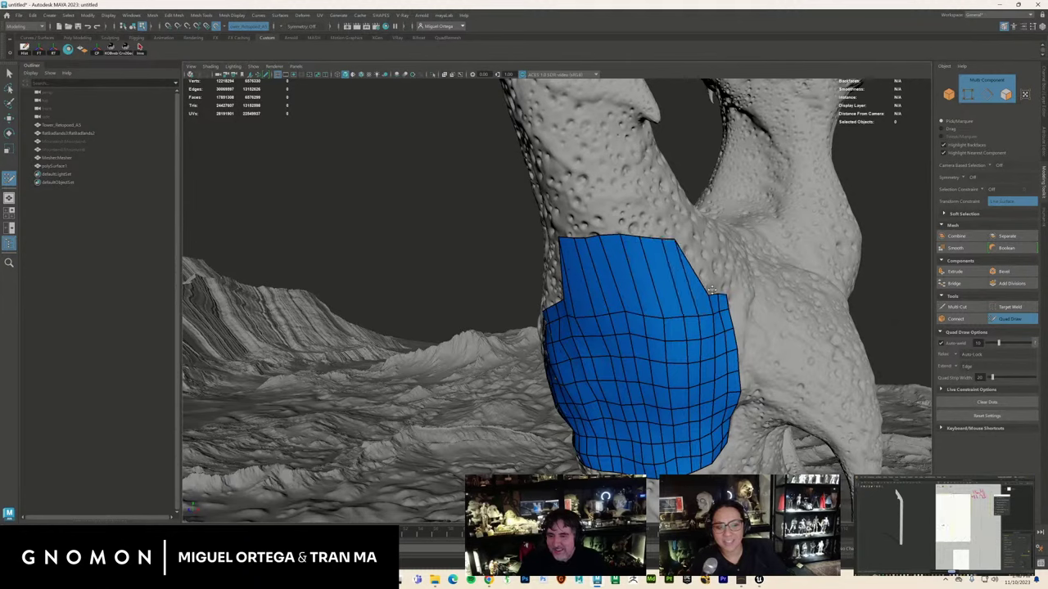
# - Extend the Quad Draw patch's upper row across both shoulders with tall quads, closing the stepped gaps in the border
pyautogui.moveTo(714, 296); pyautogui.dragTo(688, 242)
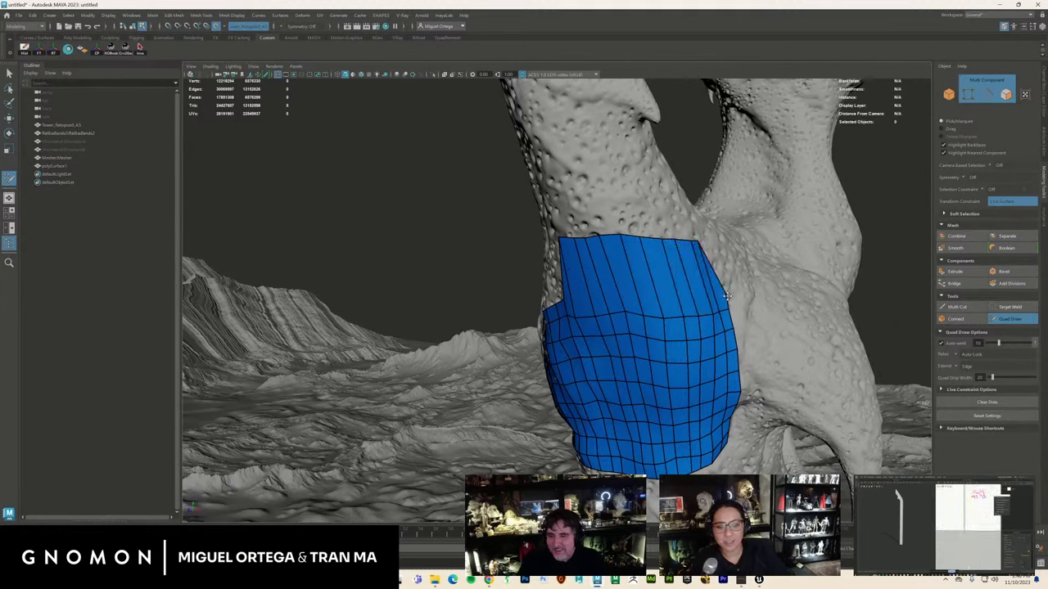
pyautogui.moveTo(713, 242)
pyautogui.keyDown('alt'); pyautogui.mouseDown()
pyautogui.moveTo(681, 317)
pyautogui.moveTo(706, 264)
pyautogui.mouseUp(); pyautogui.keyUp('alt')
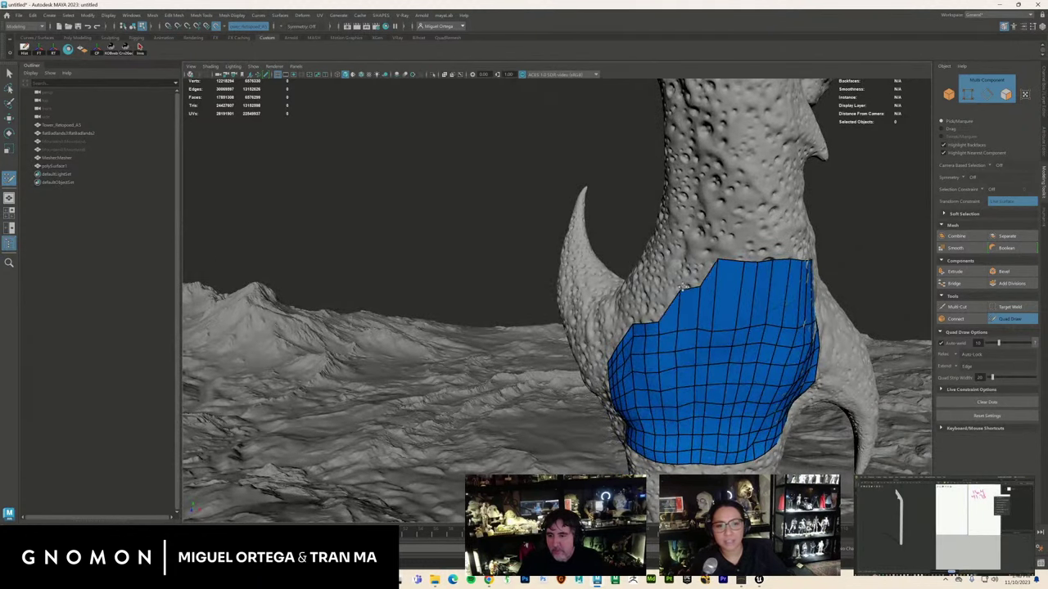
pyautogui.moveTo(670, 320); pyautogui.dragTo(692, 263)
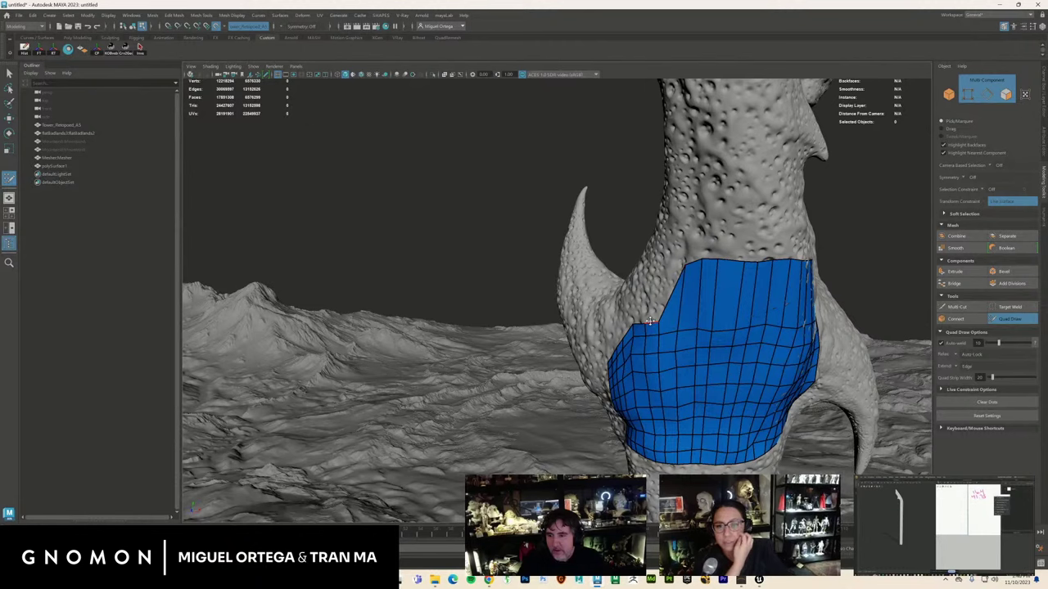
pyautogui.moveTo(660, 317)
pyautogui.mouseDown()
pyautogui.moveTo(649, 280)
pyautogui.moveTo(680, 313)
pyautogui.moveTo(666, 291)
pyautogui.mouseUp()
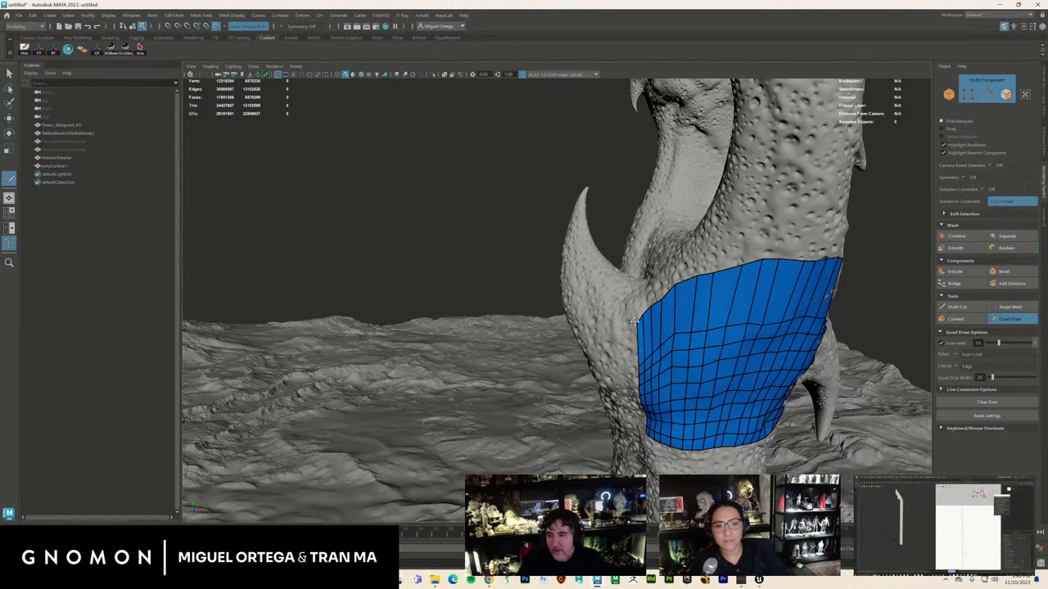
# - Insert horizontal edge loops through the tall upper row of quads to match the density below
pyautogui.keyDown('ctrl'); pyautogui.click(676, 323); pyautogui.keyUp('ctrl')
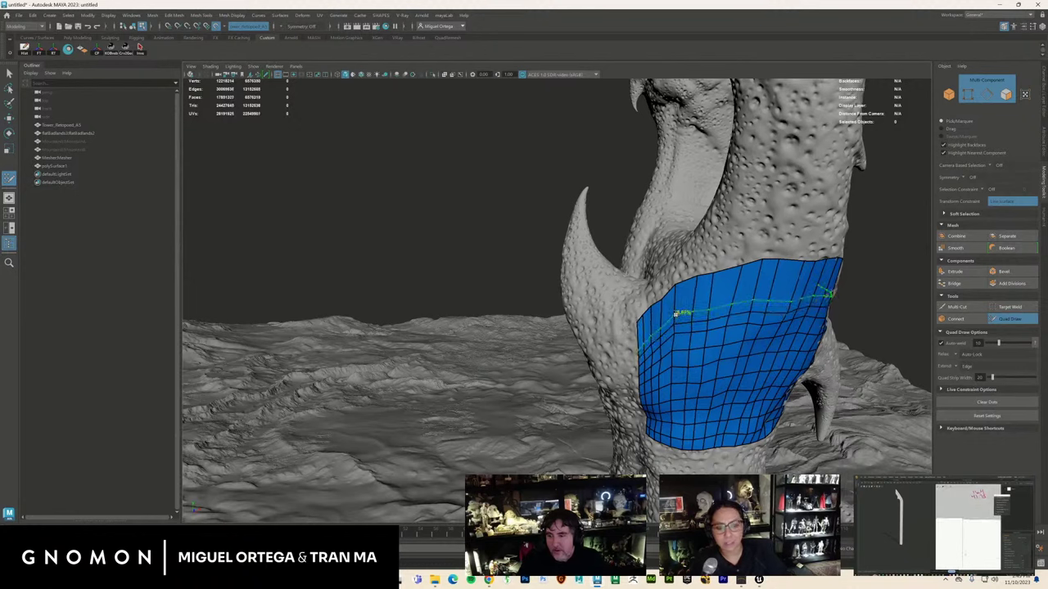
pyautogui.keyDown('ctrl'); pyautogui.click(676, 314); pyautogui.keyUp('ctrl')
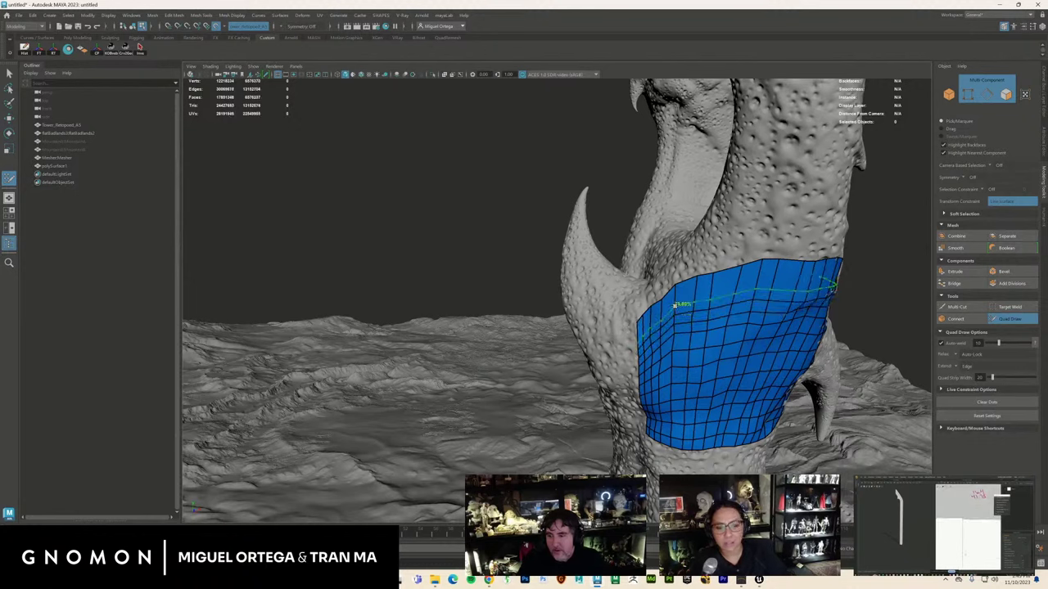
pyautogui.keyDown('ctrl'); pyautogui.click(724, 280); pyautogui.keyUp('ctrl')
# - Insert further edge loops through the middle and lower rows of the retopology patch
pyautogui.moveTo(746, 311)
pyautogui.keyDown('alt'); pyautogui.mouseDown()
pyautogui.moveTo(735, 310)
pyautogui.moveTo(725, 339)
pyautogui.mouseUp(); pyautogui.keyUp('alt')
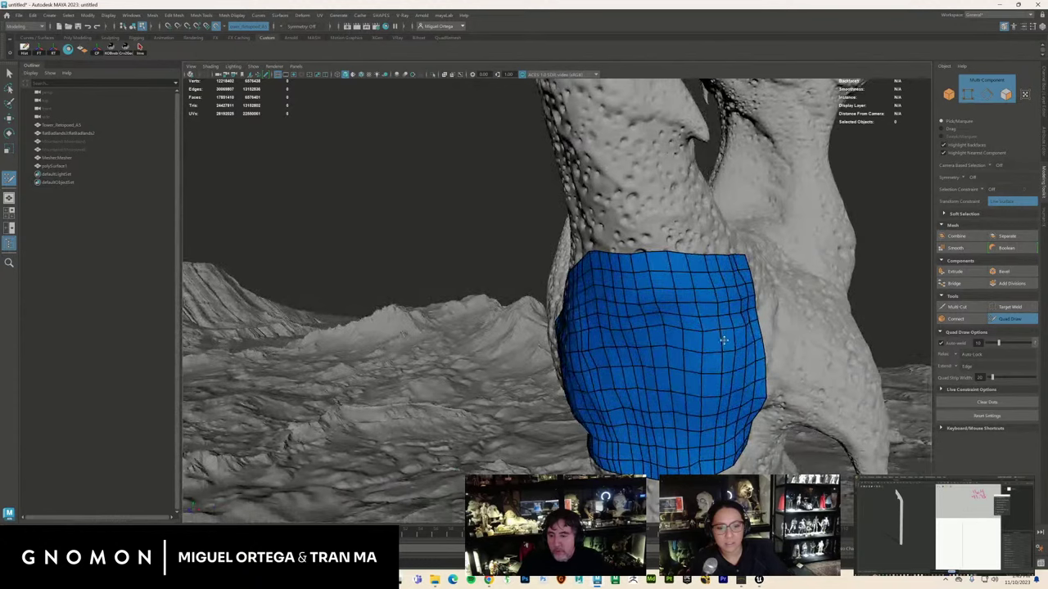
pyautogui.keyDown('ctrl'); pyautogui.click(722, 338); pyautogui.keyUp('ctrl')
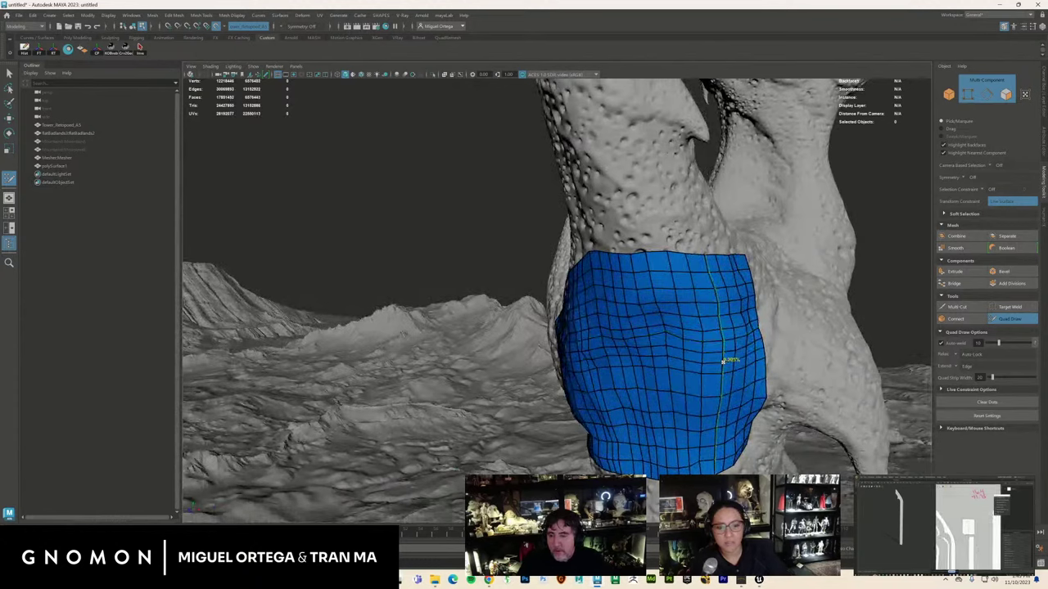
pyautogui.keyDown('ctrl'); pyautogui.click(722, 383); pyautogui.keyUp('ctrl')
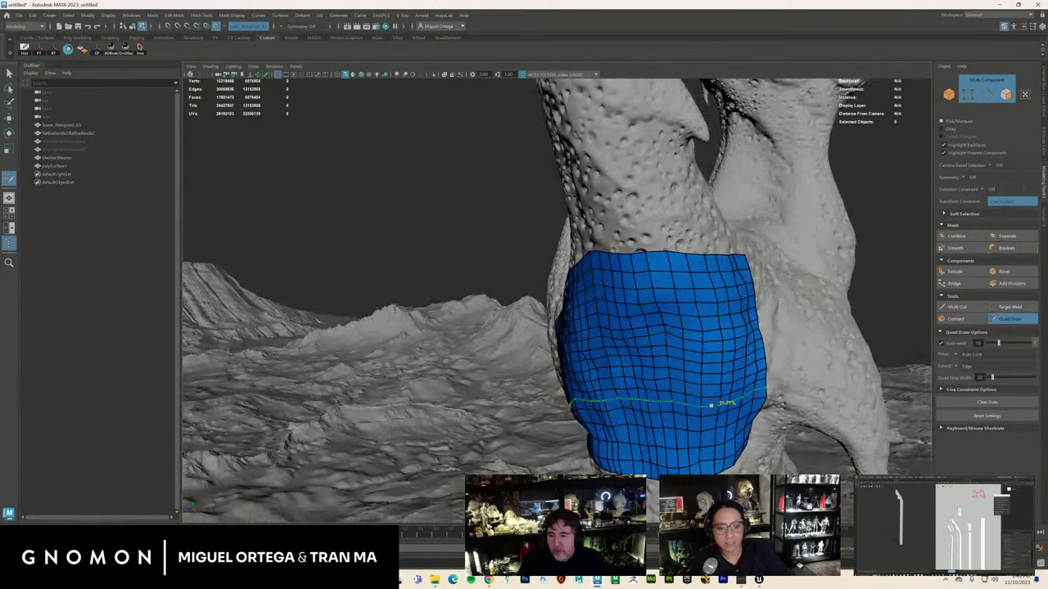
pyautogui.keyDown('alt'); pyautogui.moveTo(666, 417); pyautogui.dragTo(668, 421); pyautogui.keyUp('alt')
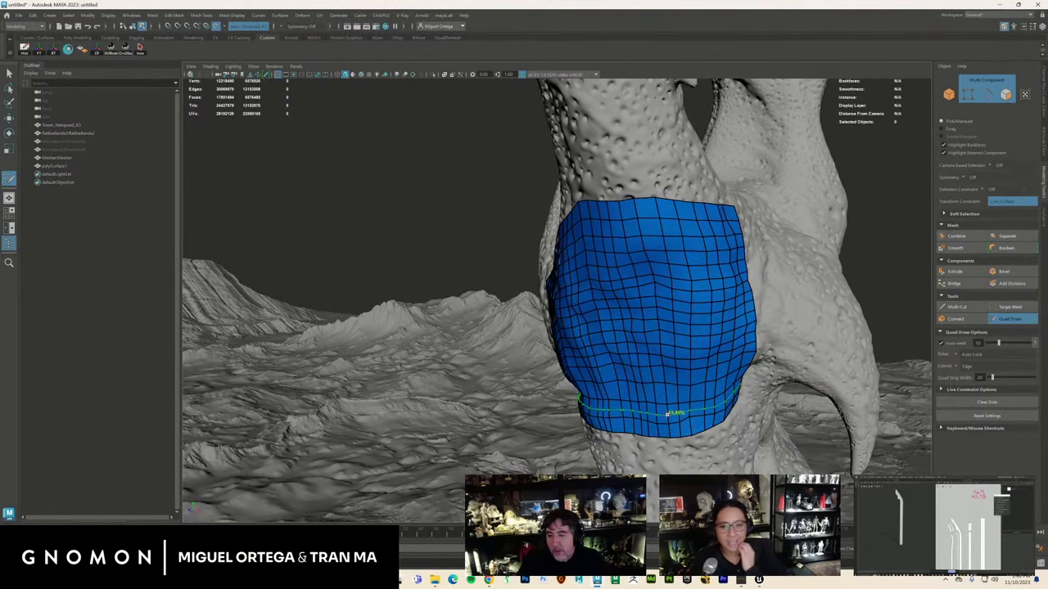
# - Densify the whole patch with additional vertical and horizontal edge loops from its lower border up to its upper border
pyautogui.moveTo(749, 344)
pyautogui.keyDown('alt'); pyautogui.mouseDown()
pyautogui.moveTo(725, 341)
pyautogui.moveTo(744, 341)
pyautogui.mouseUp(); pyautogui.keyUp('alt')
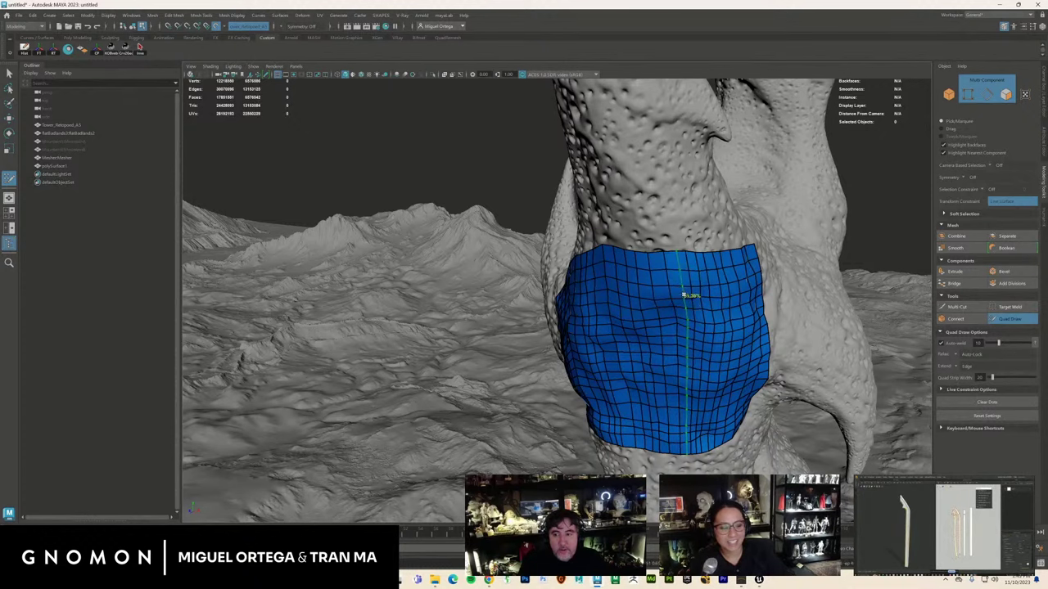
pyautogui.moveTo(683, 304)
pyautogui.keyDown('alt'); pyautogui.mouseDown()
pyautogui.moveTo(695, 303)
pyautogui.moveTo(686, 325)
pyautogui.mouseUp(); pyautogui.keyUp('alt')
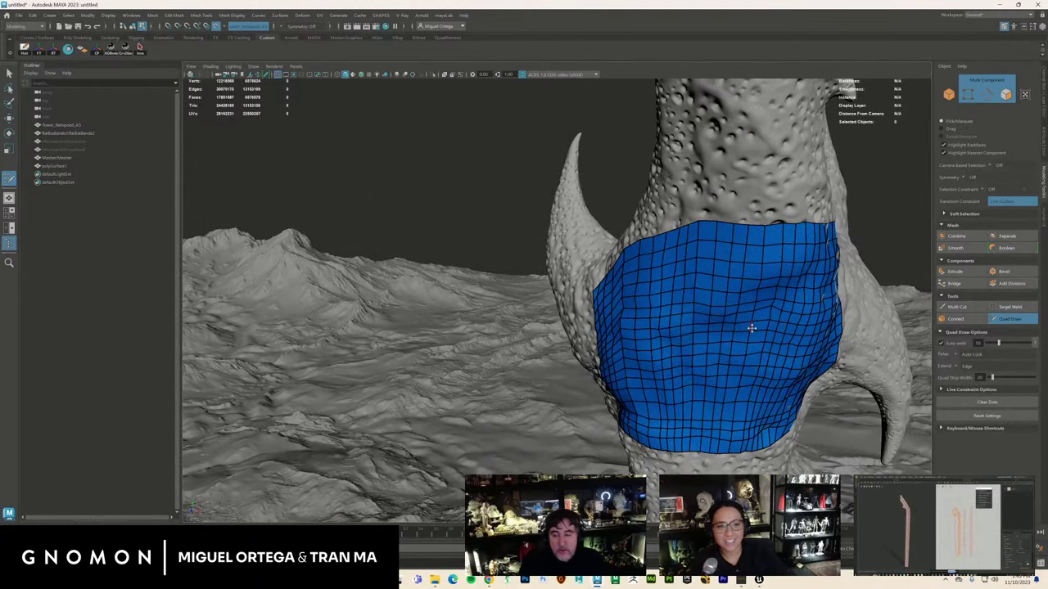
pyautogui.moveTo(748, 332)
pyautogui.keyDown('alt'); pyautogui.mouseDown()
pyautogui.moveTo(767, 327)
pyautogui.moveTo(676, 353)
pyautogui.mouseUp(); pyautogui.keyUp('alt')
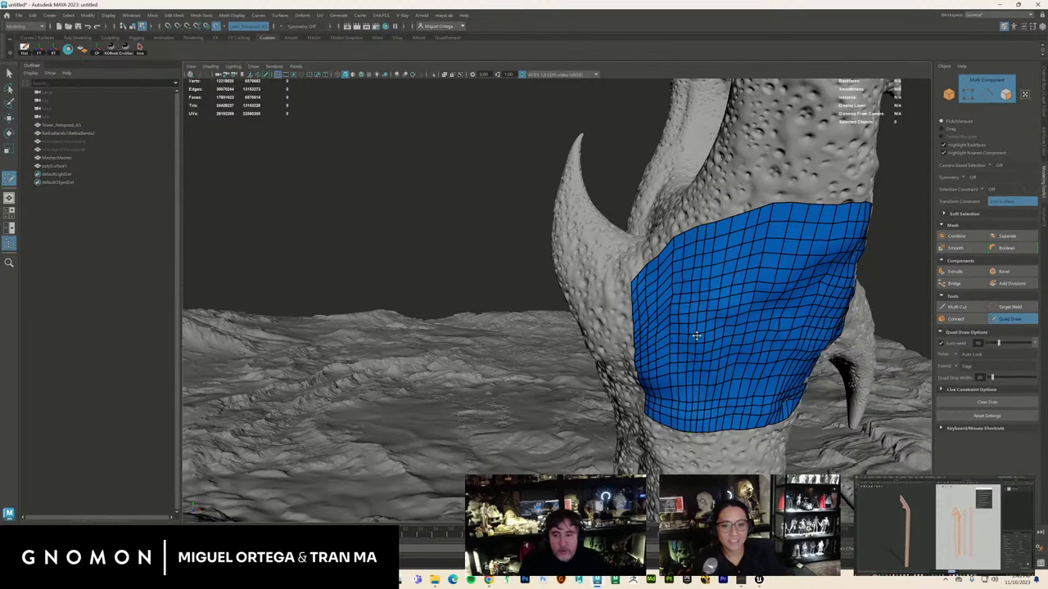
pyautogui.keyDown('alt'); pyautogui.moveTo(765, 341); pyautogui.dragTo(747, 337); pyautogui.keyUp('alt')
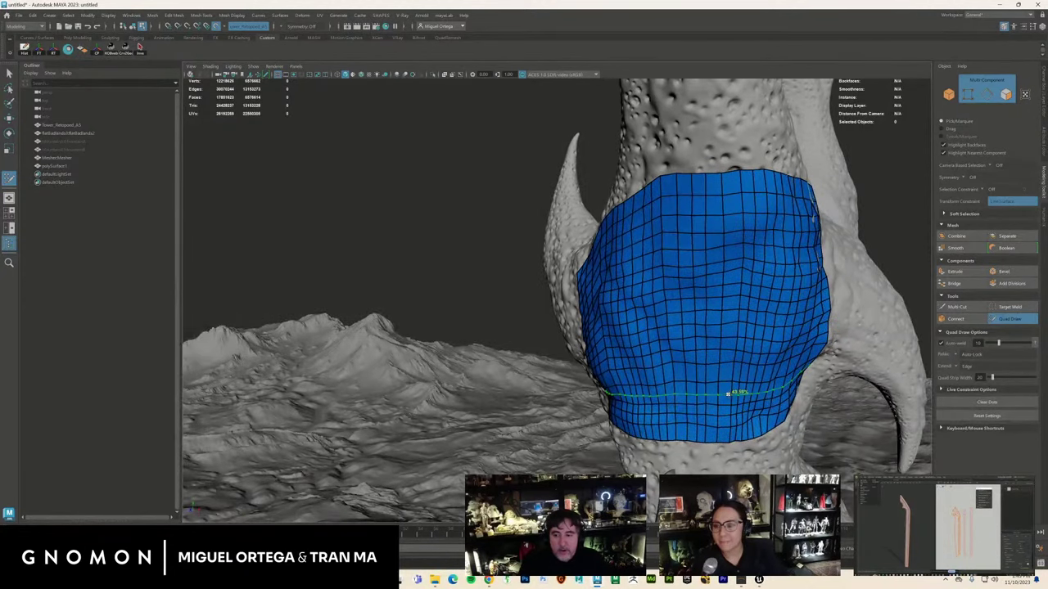
pyautogui.keyDown('ctrl'); pyautogui.click(729, 393); pyautogui.keyUp('ctrl')
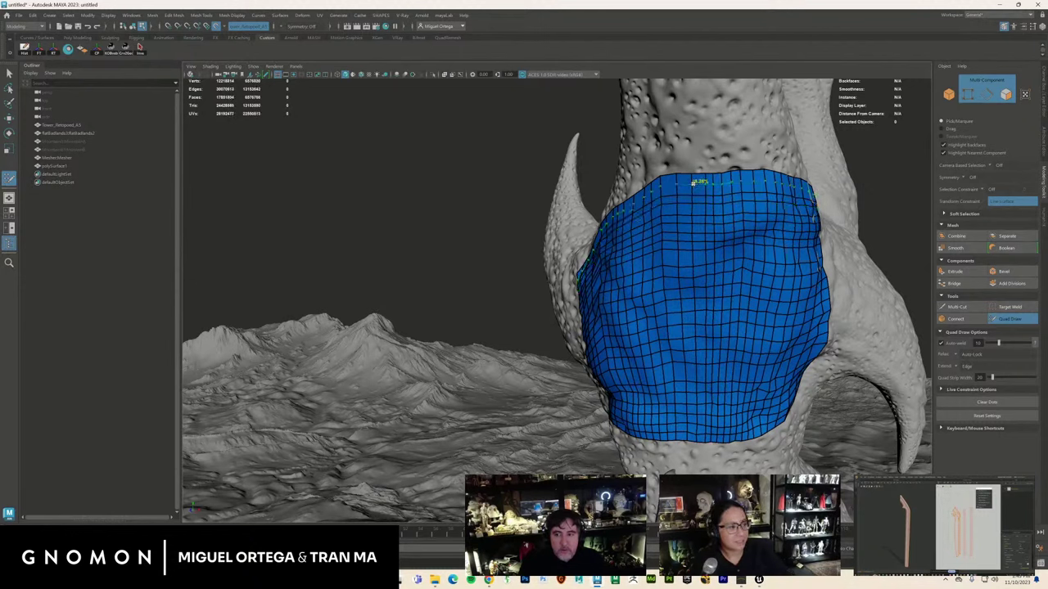
pyautogui.keyDown('alt'); pyautogui.moveTo(773, 386); pyautogui.dragTo(680, 372); pyautogui.keyUp('alt')
pyautogui.keyDown('alt'); pyautogui.moveTo(655, 360); pyautogui.dragTo(674, 352, button='right'); pyautogui.keyUp('alt')
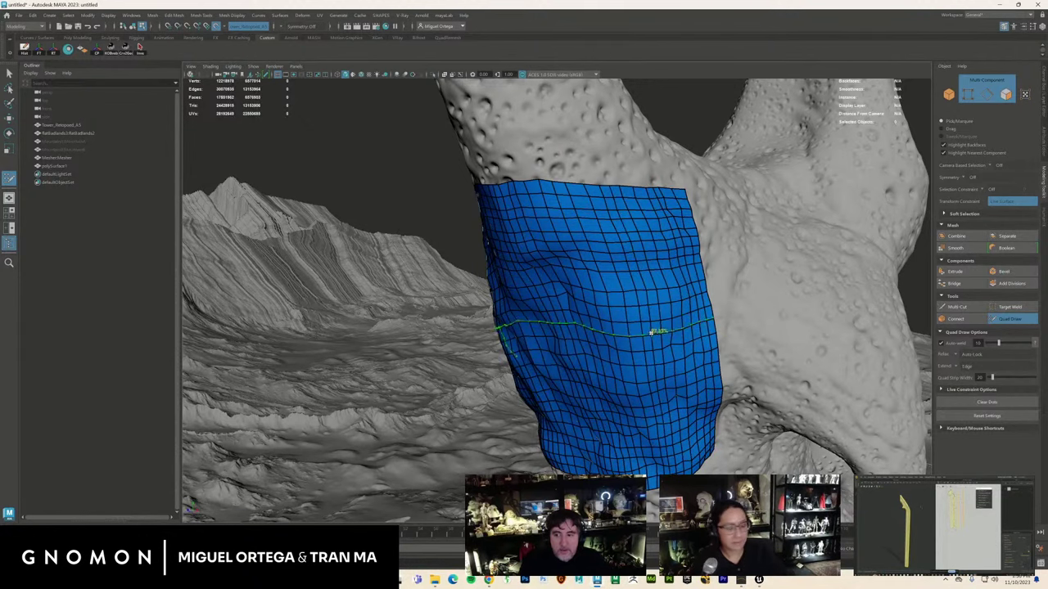
# - Extrude the patch's upper border edges up the creature's stalk as a row of tall, connected quads
pyautogui.moveTo(652, 332)
pyautogui.keyDown('alt'); pyautogui.mouseDown()
pyautogui.moveTo(528, 330)
pyautogui.moveTo(556, 325)
pyautogui.moveTo(684, 399)
pyautogui.moveTo(673, 308)
pyautogui.mouseUp(); pyautogui.keyUp('alt')
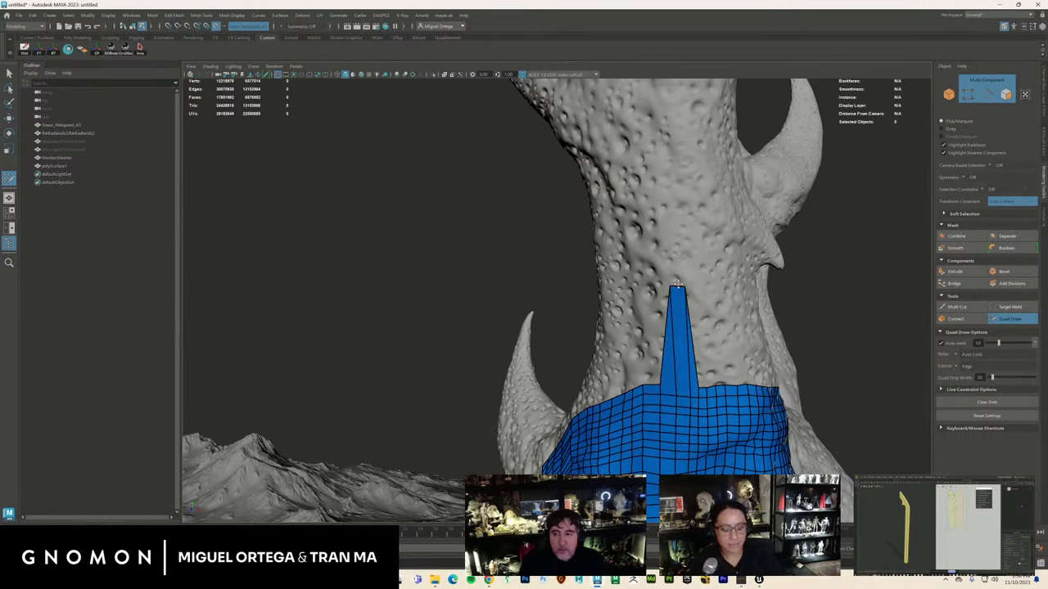
pyautogui.moveTo(650, 384); pyautogui.dragTo(648, 288)
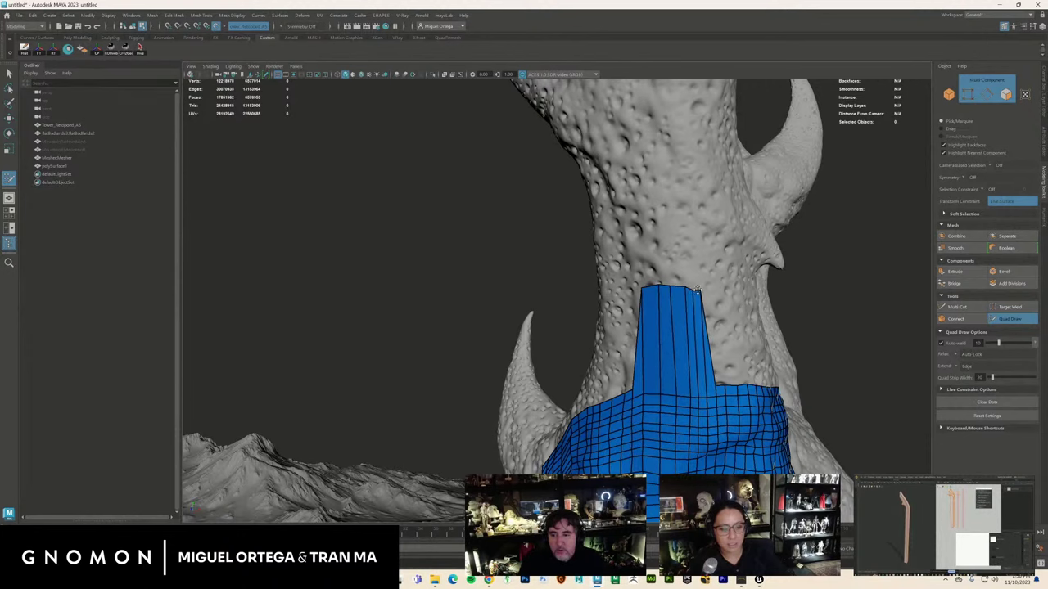
pyautogui.moveTo(670, 334)
pyautogui.keyDown('alt'); pyautogui.mouseDown()
pyautogui.moveTo(737, 355)
pyautogui.moveTo(718, 381)
pyautogui.mouseUp(); pyautogui.keyUp('alt')
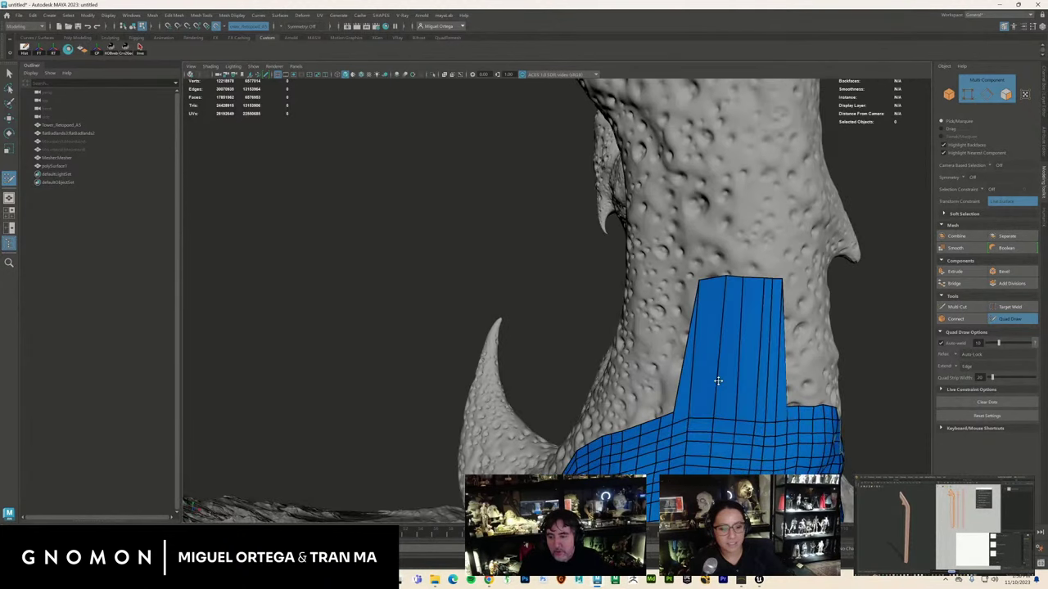
pyautogui.moveTo(666, 416)
pyautogui.mouseDown()
pyautogui.moveTo(679, 353)
pyautogui.moveTo(675, 285)
pyautogui.moveTo(683, 331)
pyautogui.moveTo(646, 406)
pyautogui.moveTo(632, 387)
pyautogui.mouseUp()
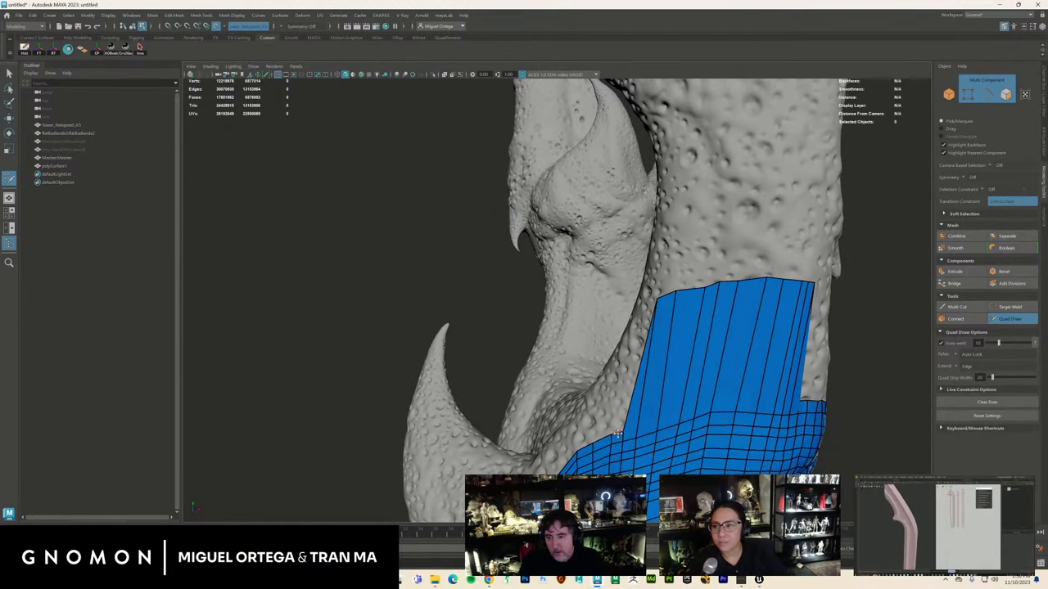
pyautogui.moveTo(618, 434); pyautogui.dragTo(629, 339)
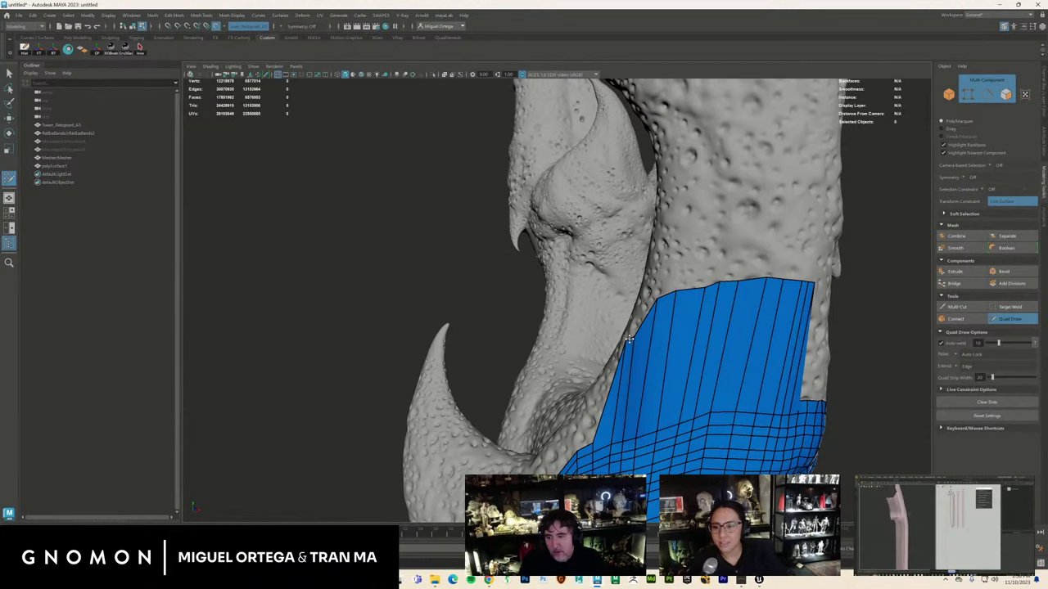
pyautogui.moveTo(585, 443)
pyautogui.mouseDown()
pyautogui.moveTo(589, 406)
pyautogui.moveTo(594, 427)
pyautogui.moveTo(554, 425)
pyautogui.moveTo(556, 387)
pyautogui.mouseUp()
pyautogui.moveTo(532, 452)
pyautogui.mouseDown()
pyautogui.moveTo(536, 413)
pyautogui.moveTo(648, 371)
pyautogui.mouseUp()
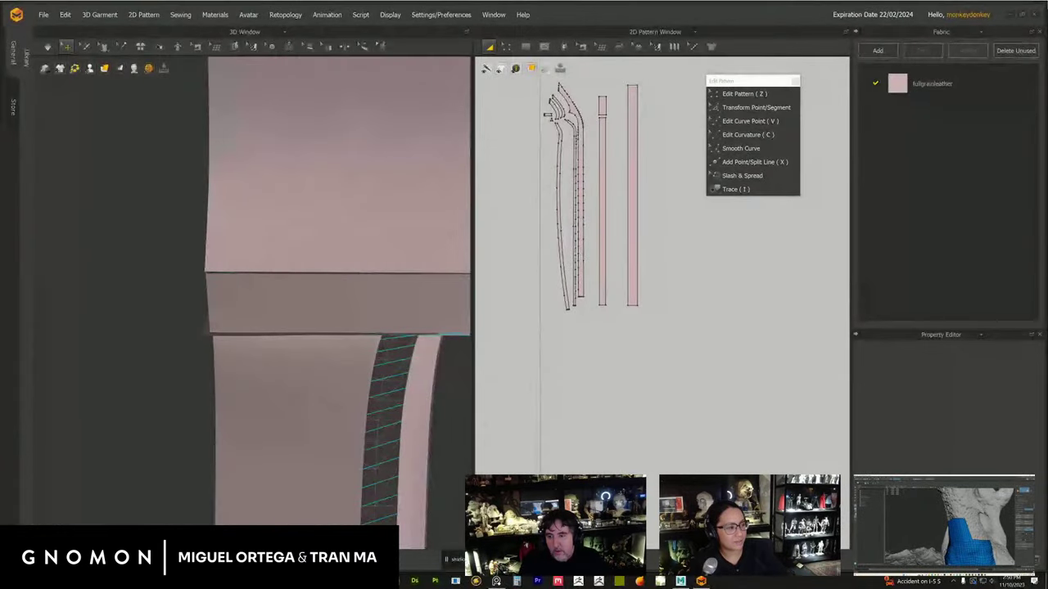
# - In Marvelous Designer, deselect the lower front panel and simulate the sewn leather pieces so the seams around the ledge close
pyautogui.scroll(-3, 278, 315)
pyautogui.moveTo(278, 316); pyautogui.dragTo(304, 347, button='right')
pyautogui.click(305, 345)
pyautogui.scroll(-5, 306, 343)
pyautogui.moveTo(308, 279); pyautogui.dragTo(315, 293, button='right')
pyautogui.scroll(2, 187, 277)
pyautogui.moveTo(236, 297)
pyautogui.mouseDown(button='right')
pyautogui.moveTo(245, 299)
pyautogui.moveTo(241, 291)
pyautogui.mouseUp(button='right')
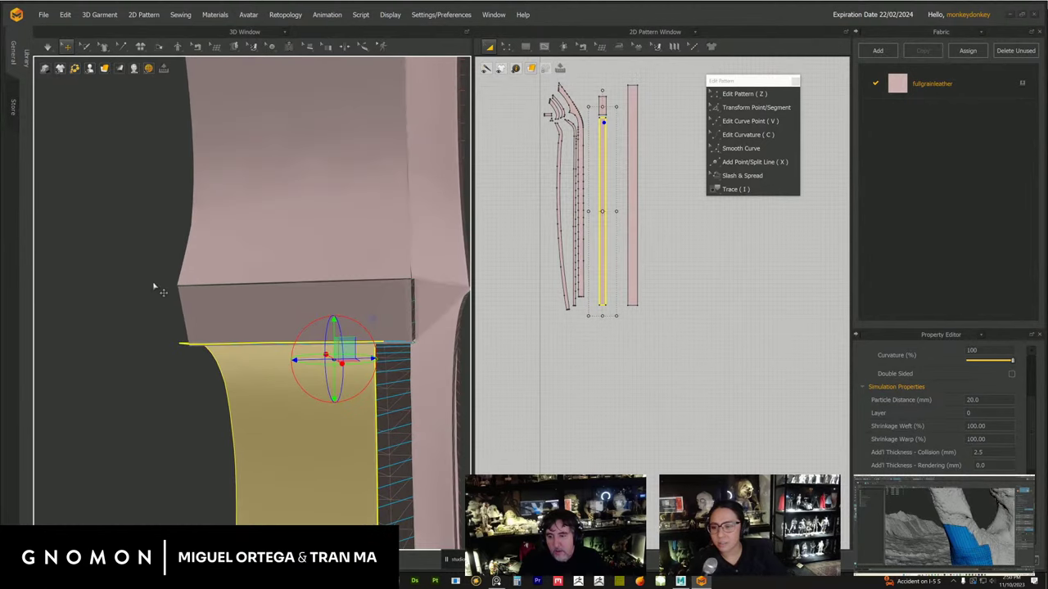
pyautogui.click(157, 287)
pyautogui.click(47, 48)
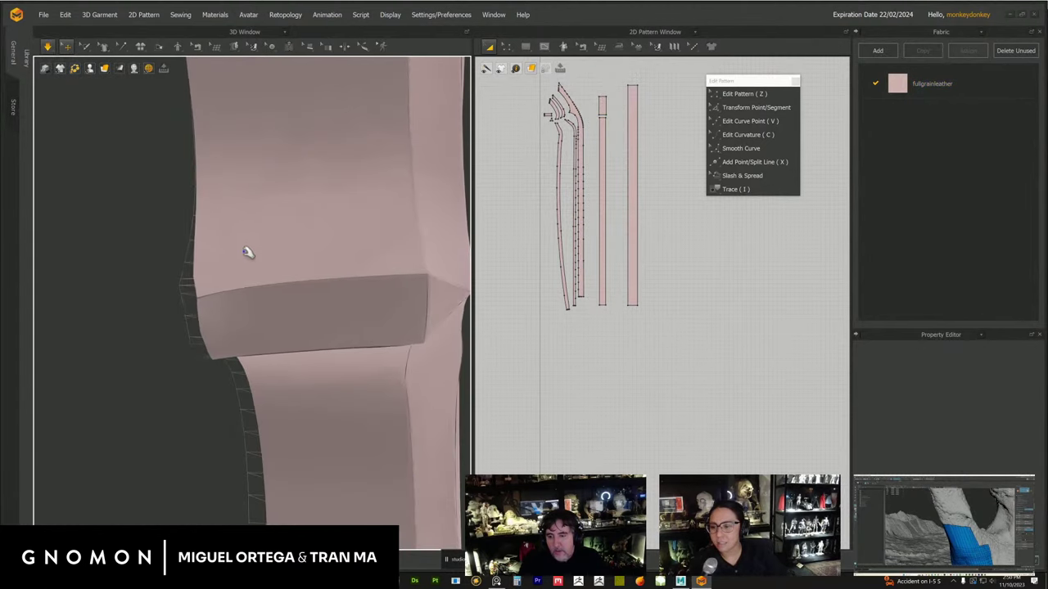
# - Pull the open corner of the small ledge strip outward while the cloth simulation runs
pyautogui.scroll(-3, 285, 321)
pyautogui.scroll(2, 285, 322)
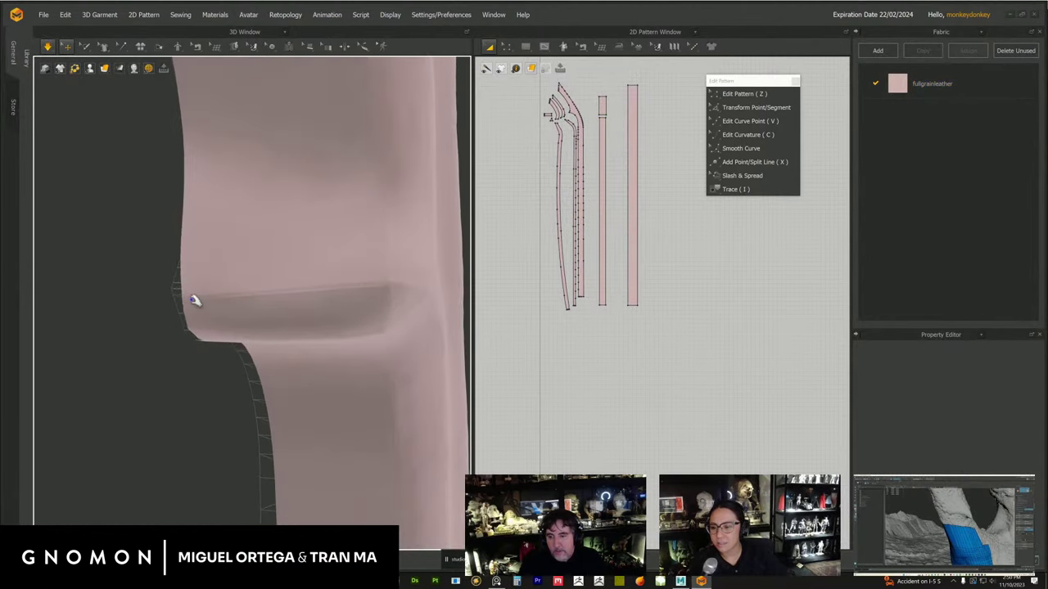
pyautogui.moveTo(194, 300); pyautogui.dragTo(171, 307)
pyautogui.scroll(-1, 237, 343)
pyautogui.moveTo(237, 343); pyautogui.dragTo(232, 301, button='right')
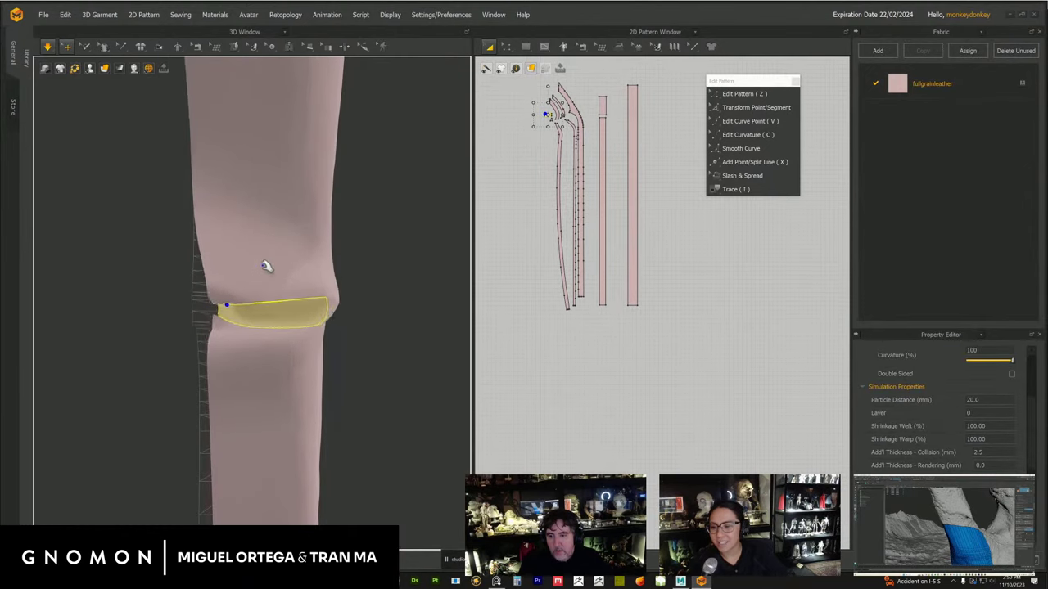
pyautogui.moveTo(280, 277); pyautogui.dragTo(257, 295, button='right')
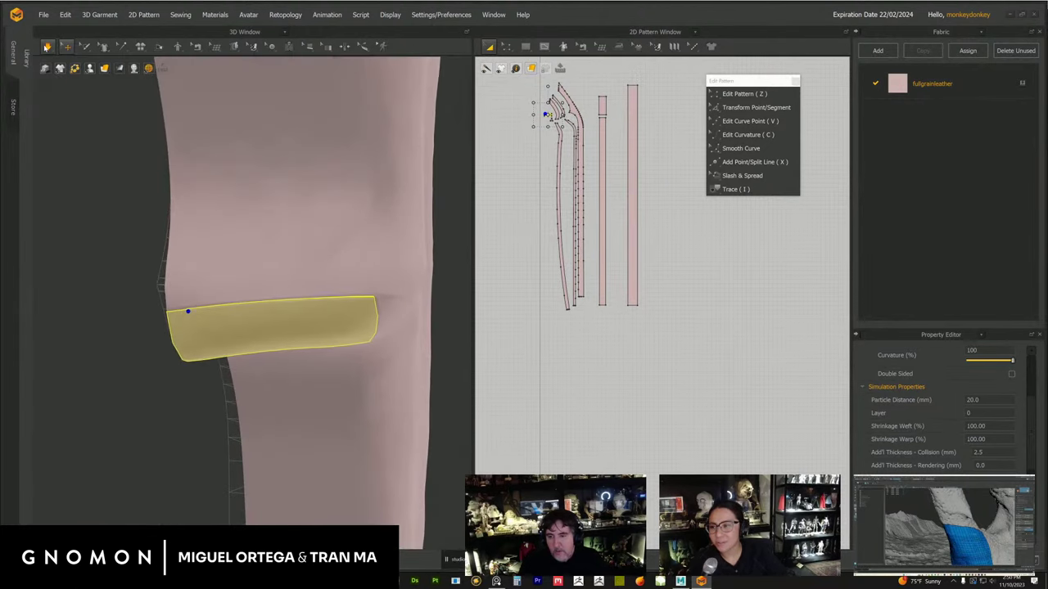
pyautogui.moveTo(231, 244); pyautogui.dragTo(246, 234, button='middle')
pyautogui.scroll(3, 244, 234)
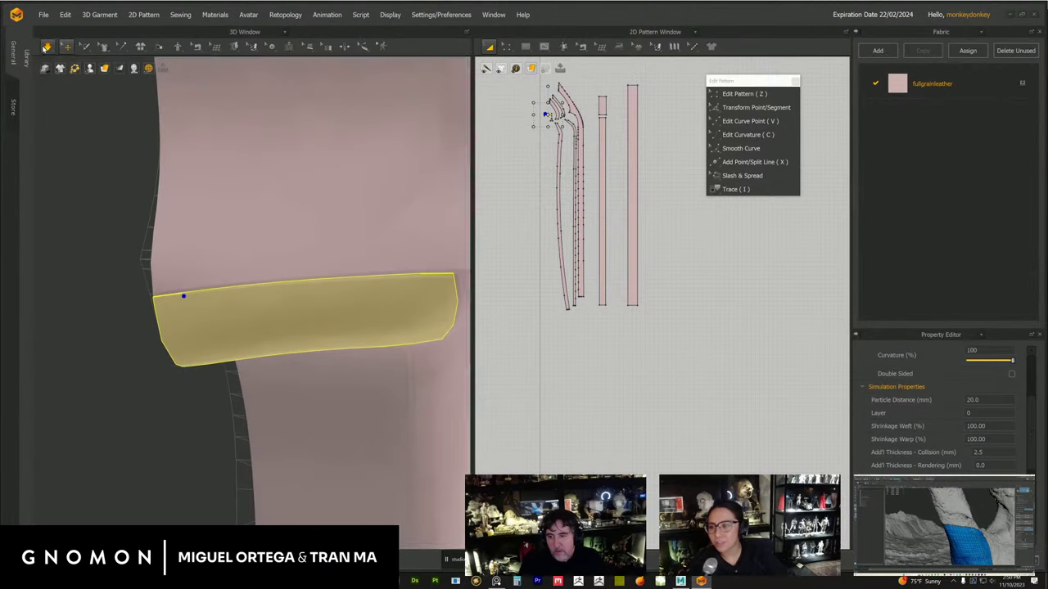
# - Try adjusting the upper front panel's lower corner where it meets the ledge strip
pyautogui.click(156, 288)
pyautogui.moveTo(164, 239); pyautogui.dragTo(202, 238, button='right')
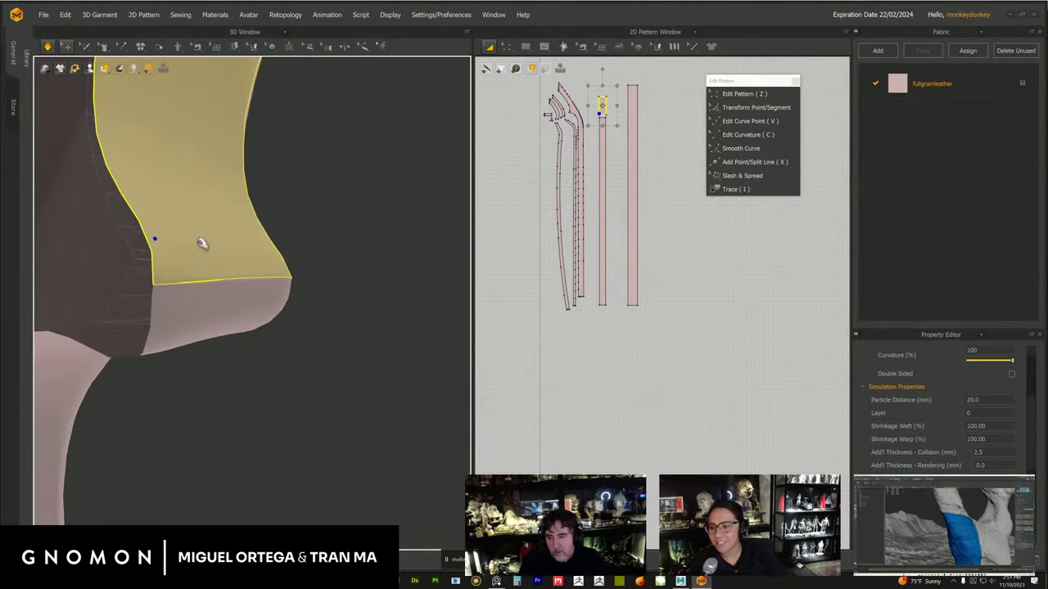
pyautogui.click(140, 265)
pyautogui.moveTo(140, 264); pyautogui.dragTo(263, 267, button='right')
pyautogui.scroll(-4, 262, 253)
# - Try running the simulation in Fitting (Accurate Fabric) mode
pyautogui.click(49, 47)
pyautogui.click(59, 50)
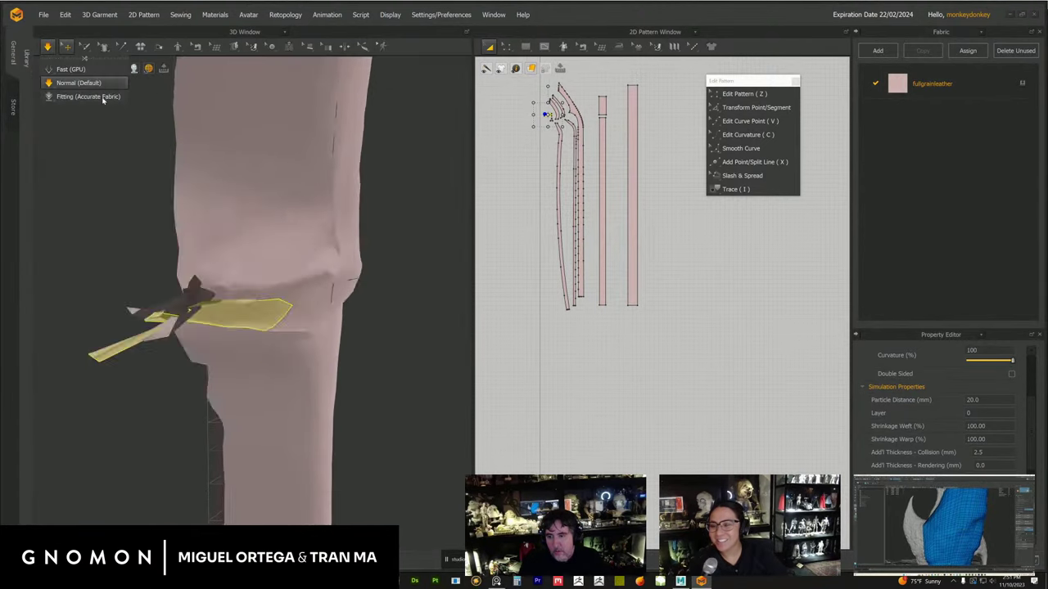
pyautogui.click(102, 95)
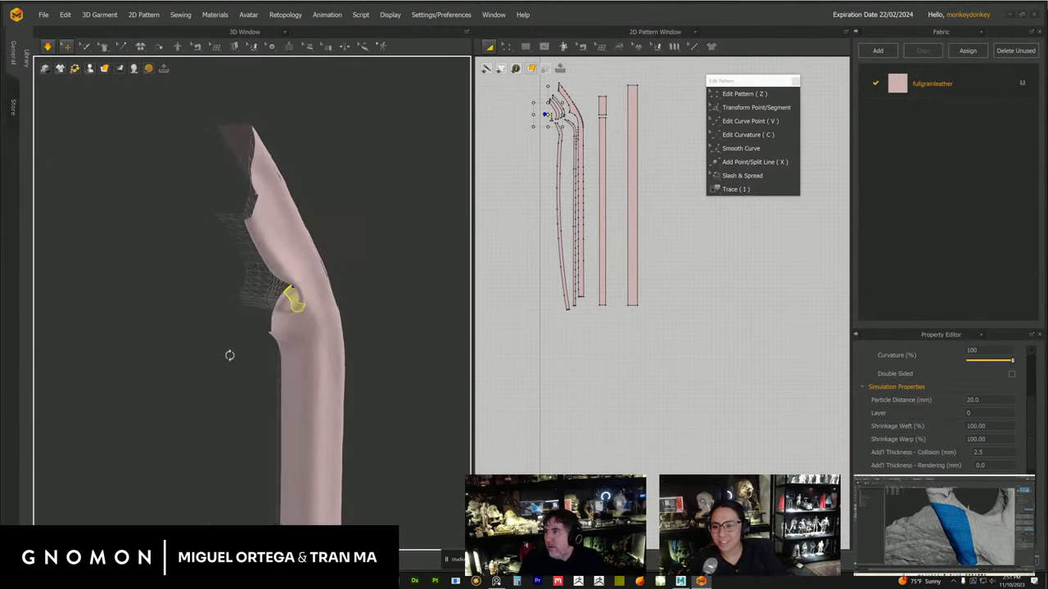
# - Stop the simulation and undo the last cloth changes around the ledge strip
pyautogui.click(48, 46)
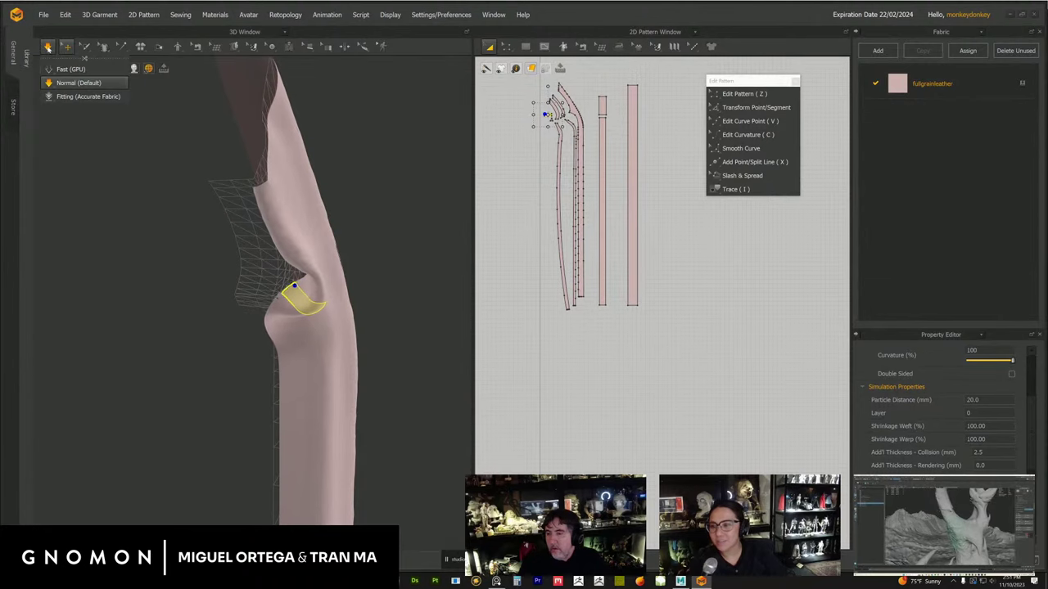
pyautogui.click(47, 47)
pyautogui.hotkey('ctrl', 'z')
pyautogui.scroll(3, 227, 349)
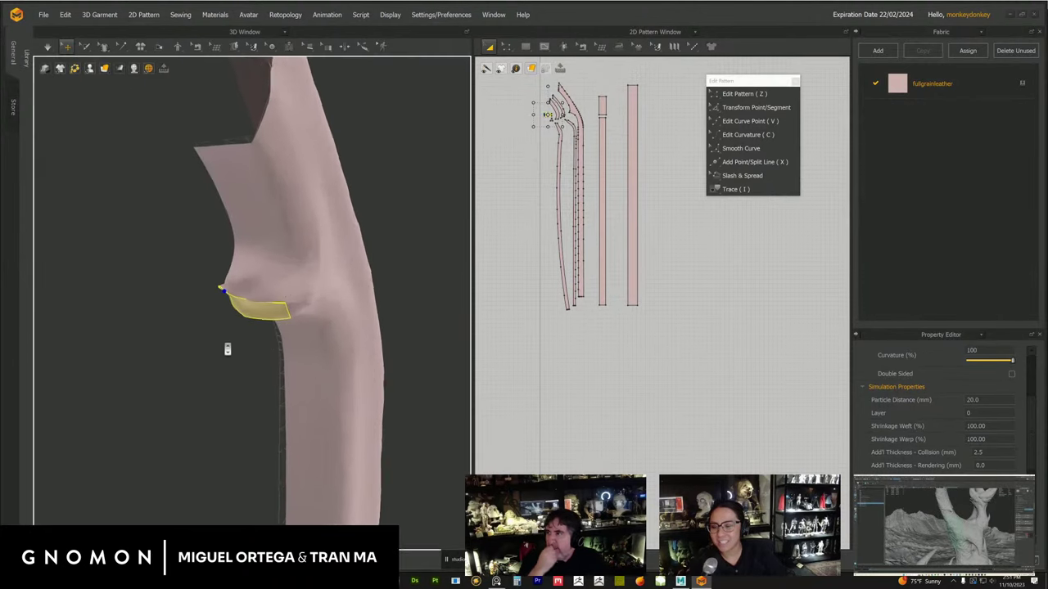
pyautogui.hotkey('ctrl', 'z')
pyautogui.hotkey('ctrl', 'z')
pyautogui.hotkey('ctrl', 'z')
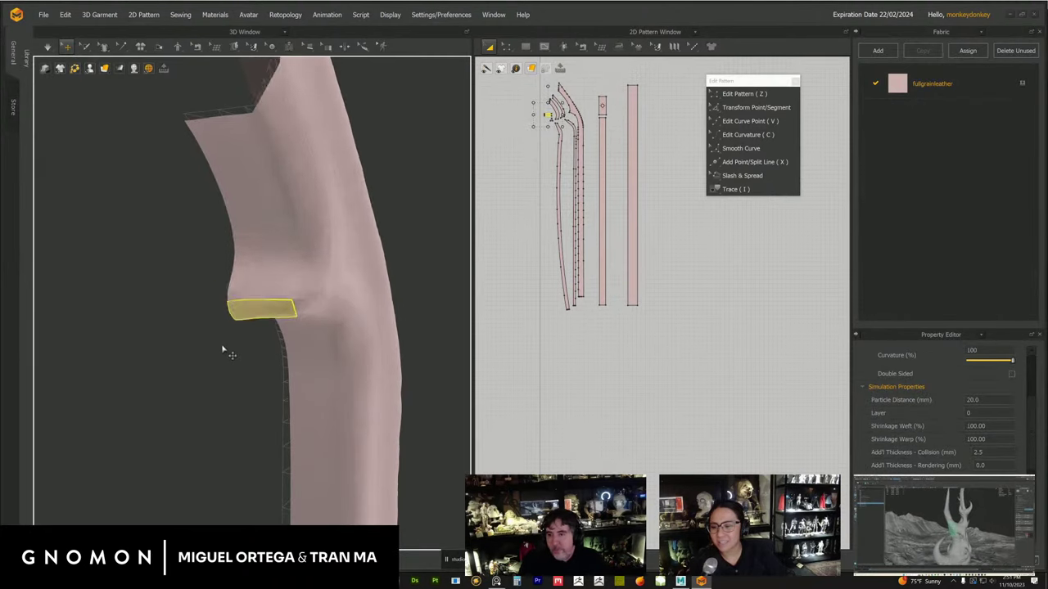
pyautogui.moveTo(223, 347); pyautogui.dragTo(235, 349, button='right')
pyautogui.scroll(6, 234, 347)
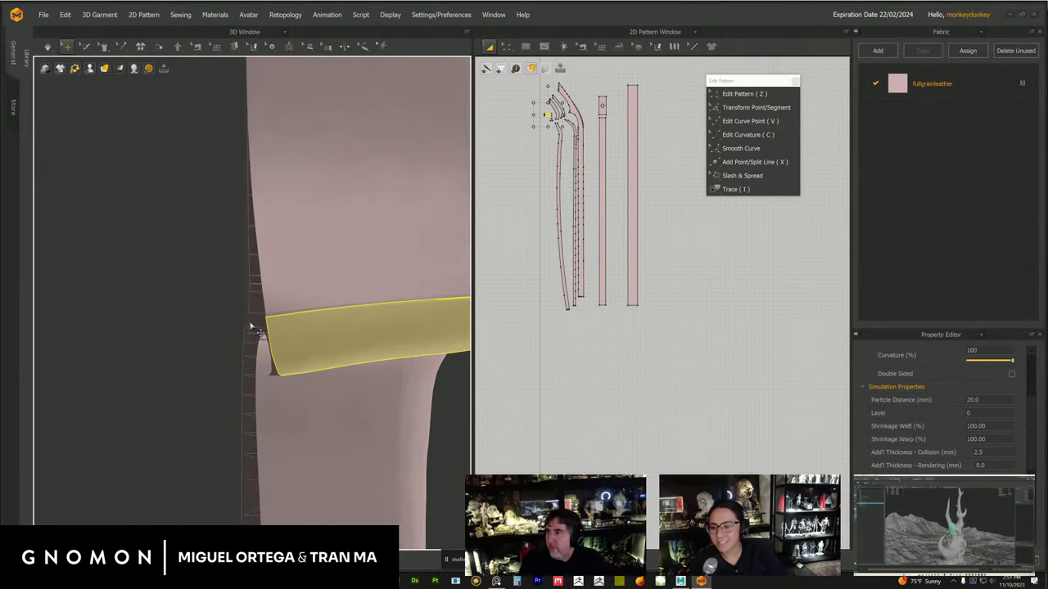
# - Activate Edit Sewing with the sewing tool list kept open and focus on the ledge strip's pattern piece
pyautogui.moveTo(242, 285); pyautogui.dragTo(199, 253, button='right')
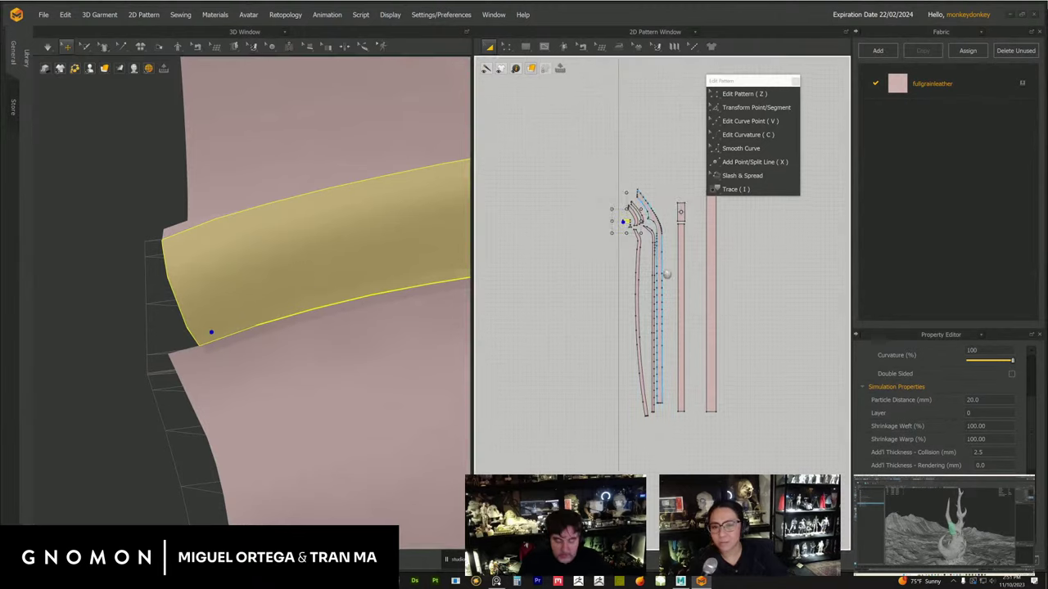
pyautogui.scroll(5, 566, 269)
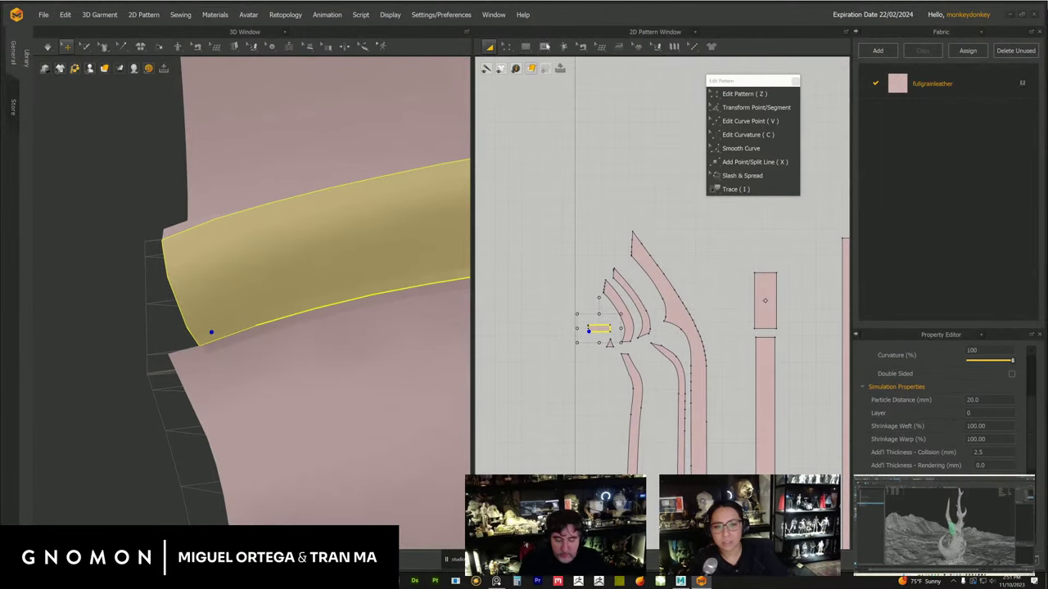
pyautogui.click(582, 46)
pyautogui.click(604, 64)
pyautogui.moveTo(604, 65); pyautogui.dragTo(609, 125)
pyautogui.scroll(6, 587, 356)
pyautogui.scroll(5, 590, 358)
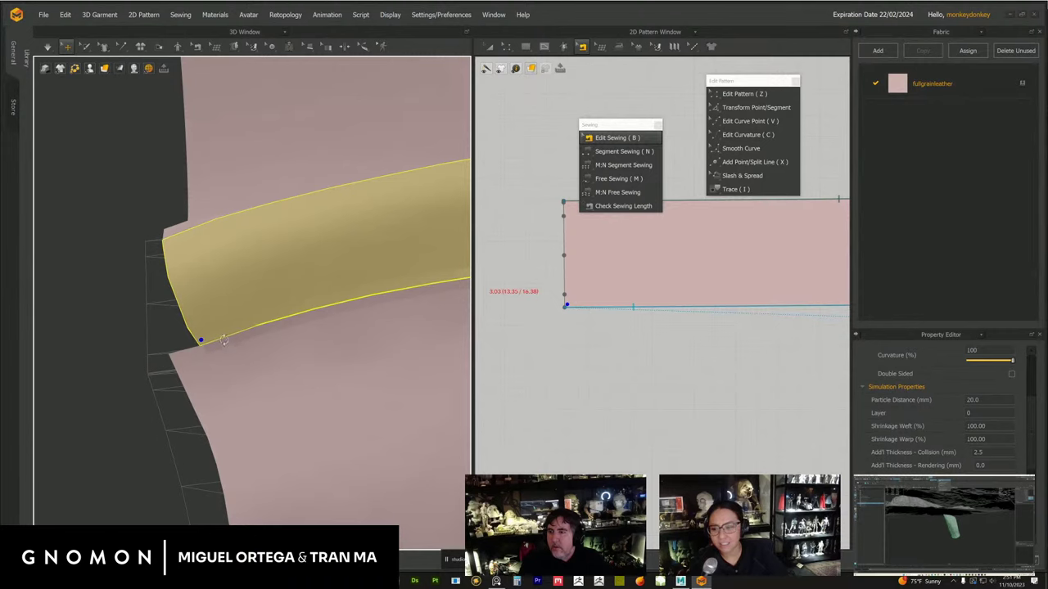
# - Extend the seam end on the long front panel's upper edge out to the corner beneath the ledge strip
pyautogui.moveTo(224, 339); pyautogui.dragTo(223, 329, button='right')
pyautogui.click(200, 359)
pyautogui.scroll(-4, 584, 326)
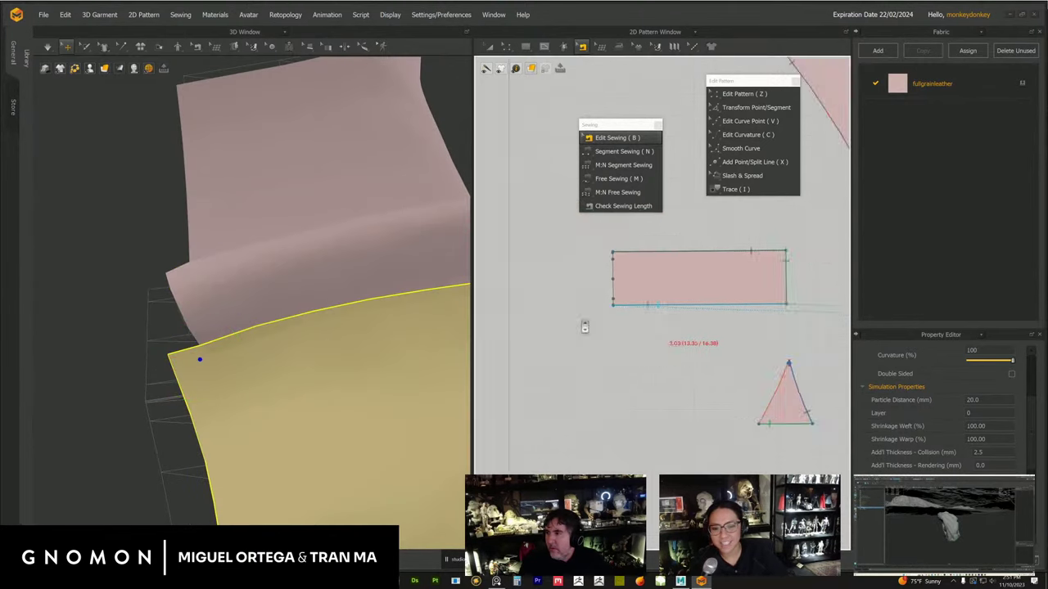
pyautogui.scroll(-4, 585, 327)
pyautogui.moveTo(704, 307); pyautogui.dragTo(599, 286, button='middle')
pyautogui.scroll(5, 598, 294)
pyautogui.moveTo(586, 326); pyautogui.dragTo(530, 325, button='middle')
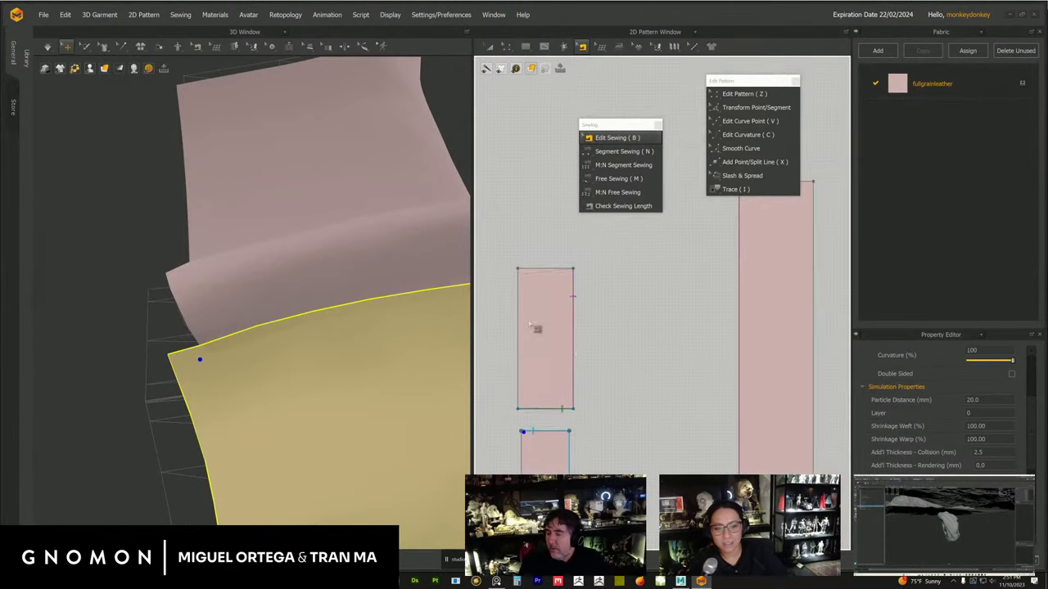
pyautogui.moveTo(498, 457); pyautogui.dragTo(594, 325, button='middle')
pyautogui.scroll(2, 594, 327)
pyautogui.moveTo(527, 326); pyautogui.dragTo(589, 330, button='middle')
pyautogui.scroll(8, 579, 337)
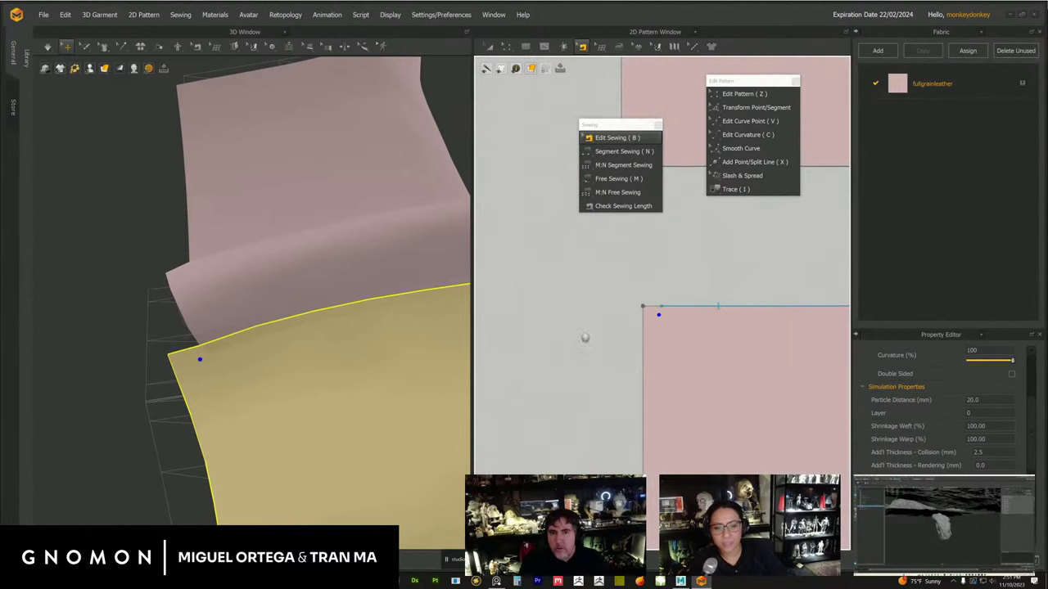
pyautogui.click(664, 311)
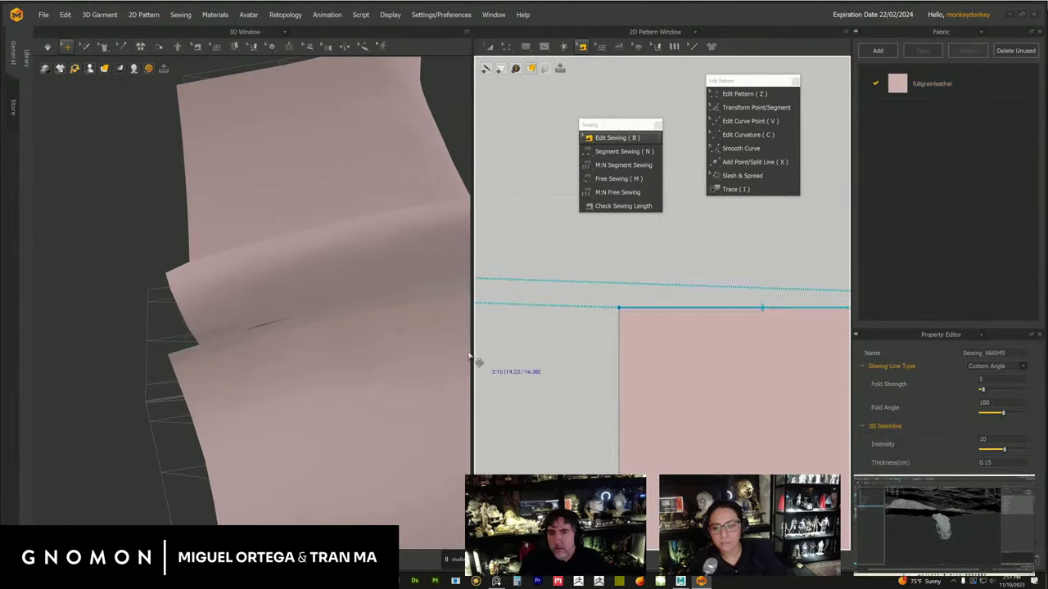
# - Examine the seam ends at the ledge strip's upper corner and at the adjoining upper front panel's lower corner
pyautogui.moveTo(264, 356); pyautogui.dragTo(269, 369, button='right')
pyautogui.click(215, 337)
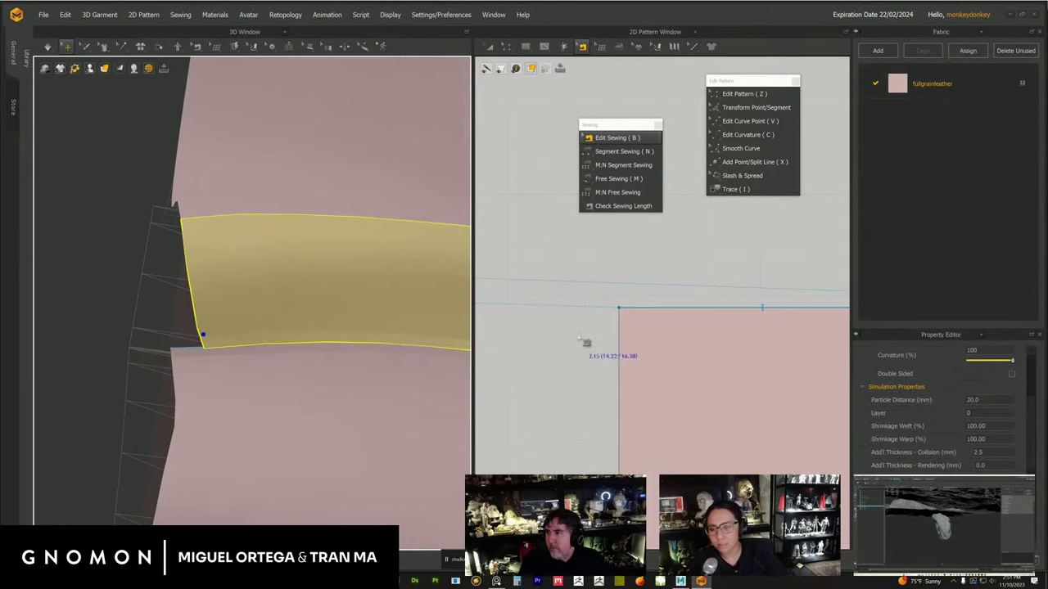
pyautogui.moveTo(232, 331); pyautogui.dragTo(278, 272, button='right')
pyautogui.scroll(-3, 290, 324)
pyautogui.scroll(-10, 711, 357)
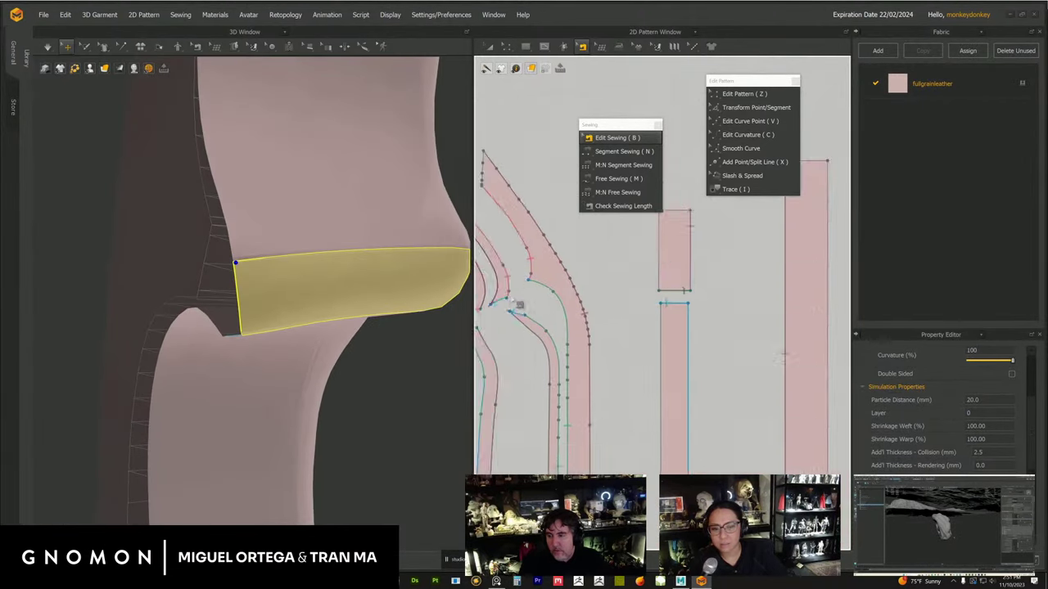
pyautogui.moveTo(513, 300); pyautogui.dragTo(677, 343, button='middle')
pyautogui.scroll(10, 696, 356)
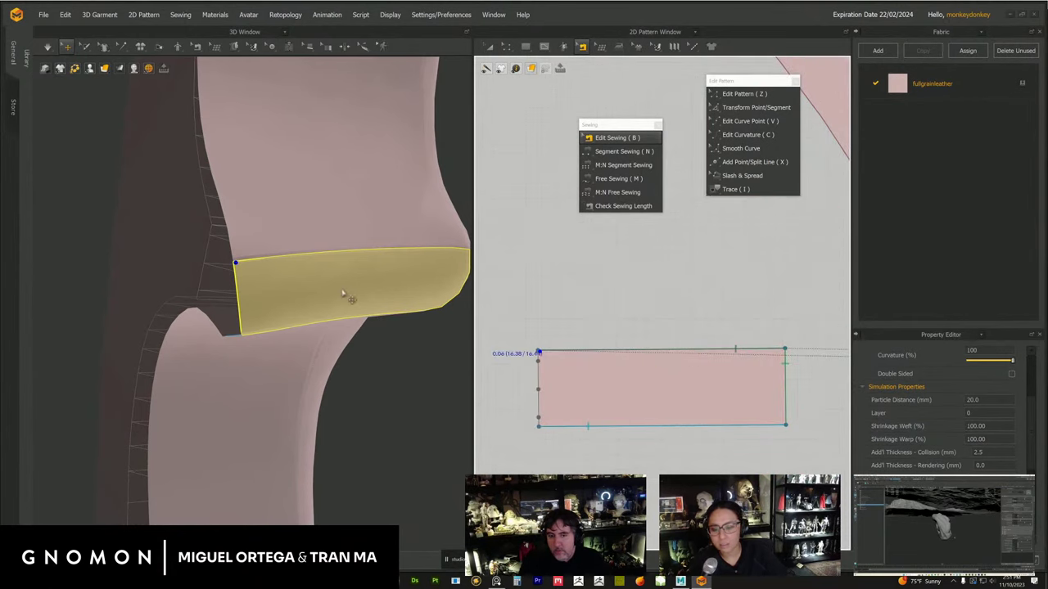
pyautogui.scroll(5, 657, 358)
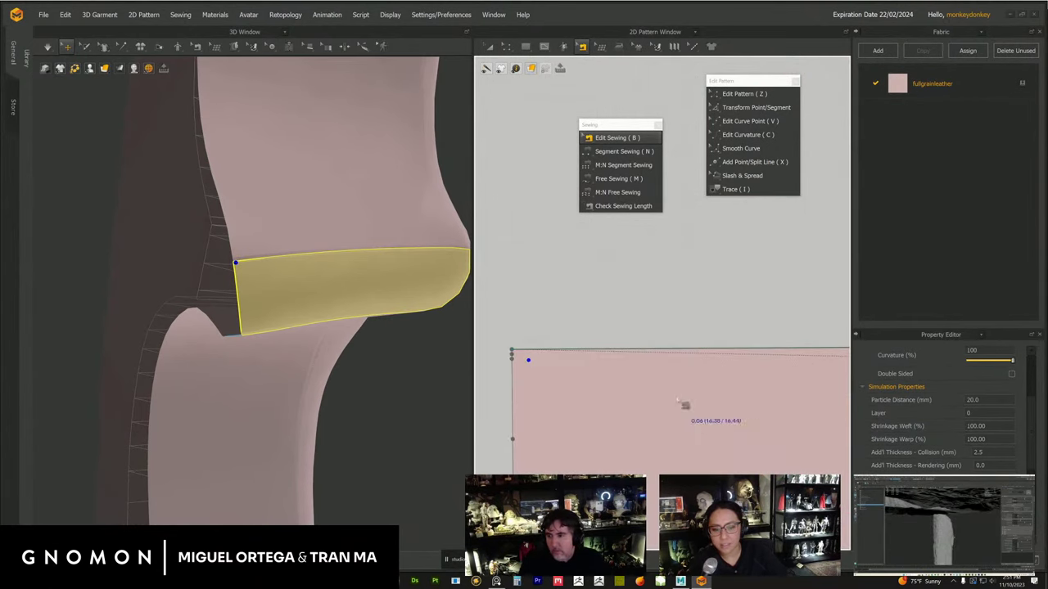
pyautogui.moveTo(494, 300); pyautogui.dragTo(506, 302, button='middle')
pyautogui.click(250, 255)
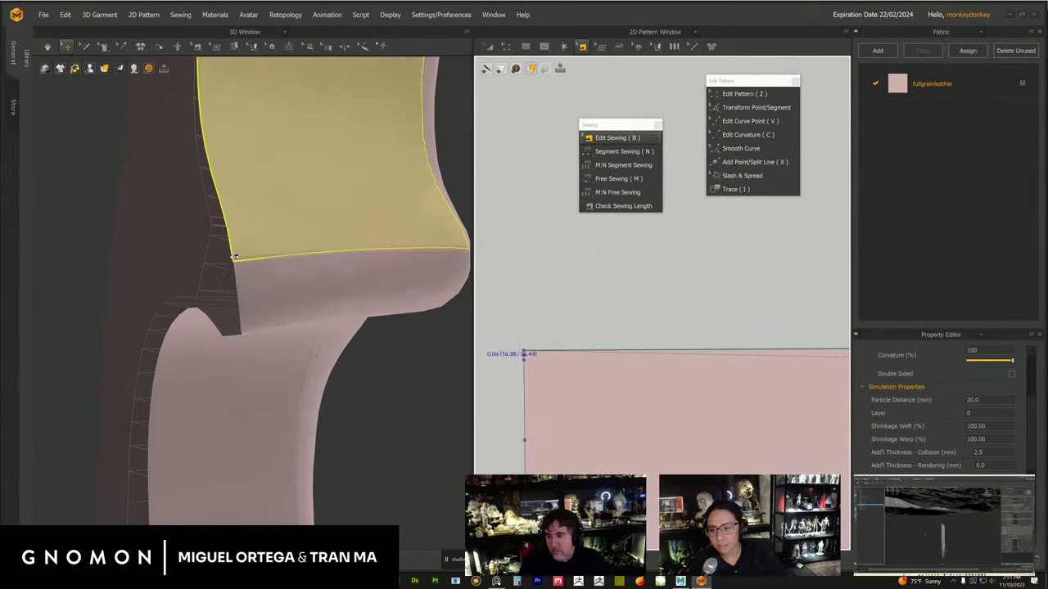
pyautogui.scroll(-5, 690, 307)
pyautogui.scroll(8, 690, 300)
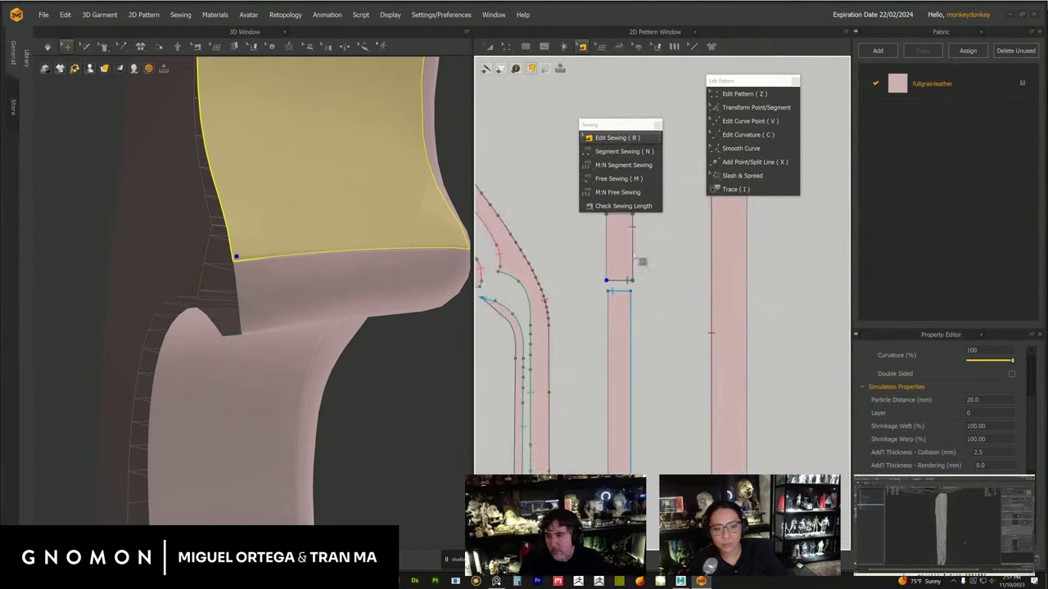
pyautogui.scroll(4, 679, 340)
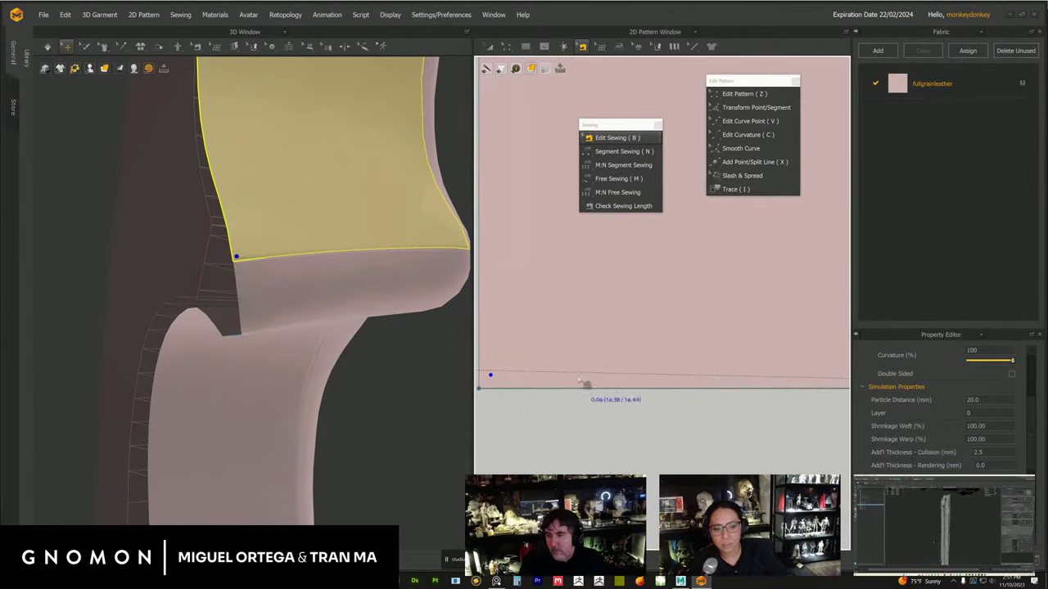
pyautogui.moveTo(586, 384); pyautogui.dragTo(651, 365, button='middle')
# - Run the cloth simulation, pull the ledge strip's open corner into place, and stop the simulation
pyautogui.click(48, 50)
pyautogui.click(48, 47)
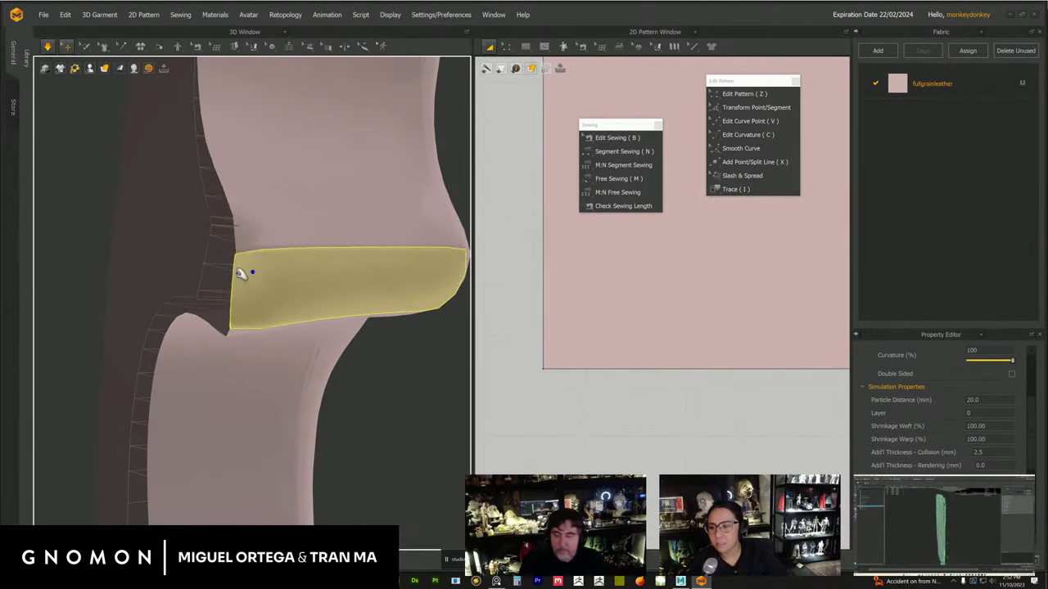
pyautogui.moveTo(240, 273); pyautogui.dragTo(260, 281)
pyautogui.moveTo(289, 246); pyautogui.dragTo(252, 298, button='right')
pyautogui.scroll(-5, 275, 271)
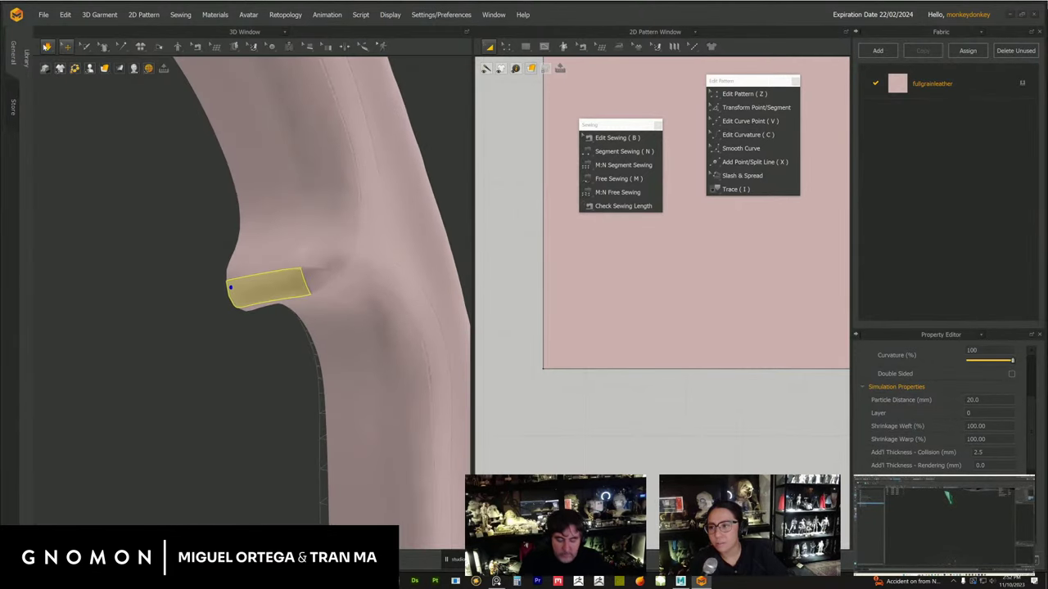
pyautogui.click(47, 47)
# - Extend the side seam on the long front panel down to the panel's bottom corner with Edit Sewing
pyautogui.press('b')
pyautogui.scroll(3, 182, 173)
pyautogui.moveTo(184, 176); pyautogui.dragTo(274, 276, button='right')
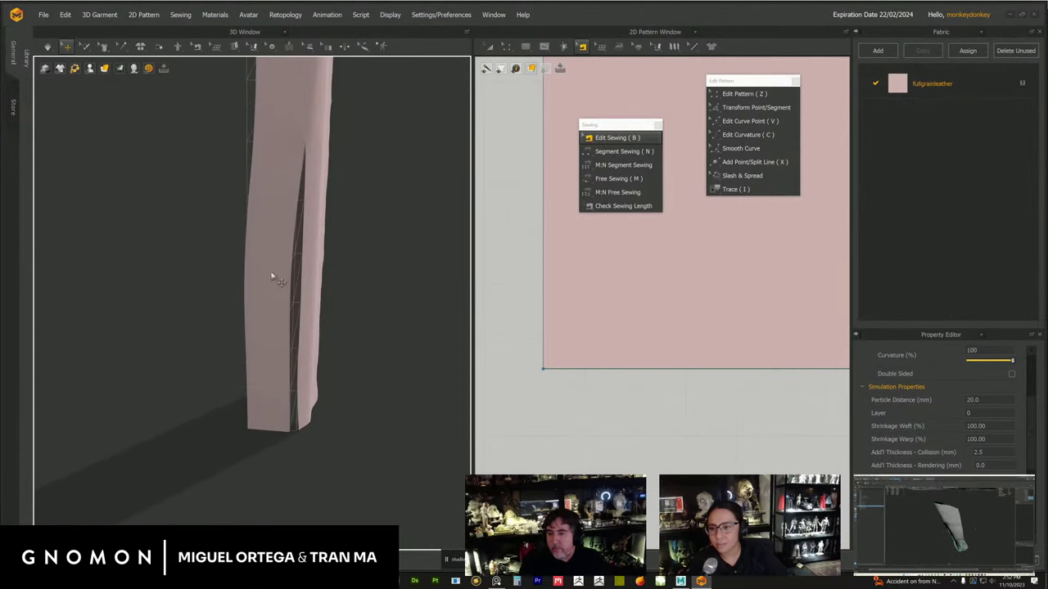
pyautogui.click(273, 271)
pyautogui.click(293, 302)
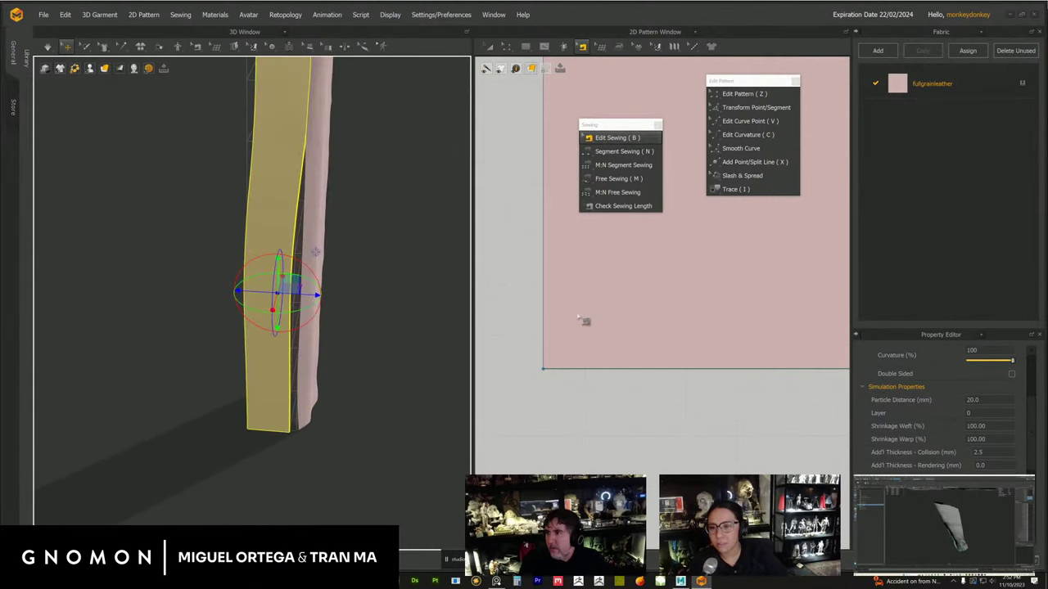
pyautogui.scroll(-10, 618, 340)
pyautogui.moveTo(576, 317); pyautogui.dragTo(547, 228, button='middle')
pyautogui.scroll(-5, 639, 339)
pyautogui.scroll(3, 641, 365)
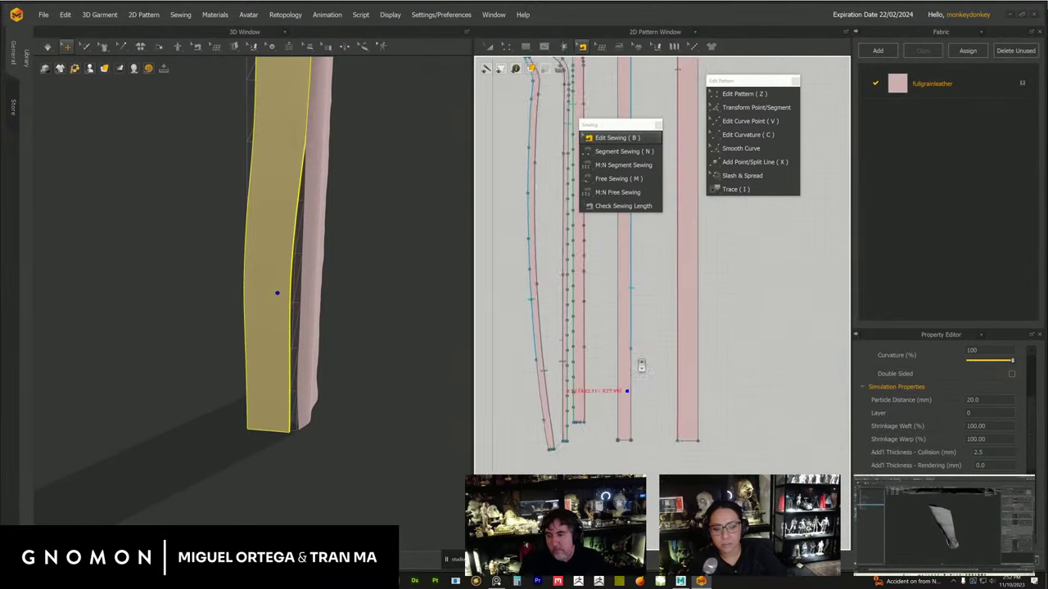
pyautogui.scroll(1, 641, 366)
pyautogui.moveTo(641, 366); pyautogui.dragTo(703, 268, button='middle')
pyautogui.scroll(3, 622, 311)
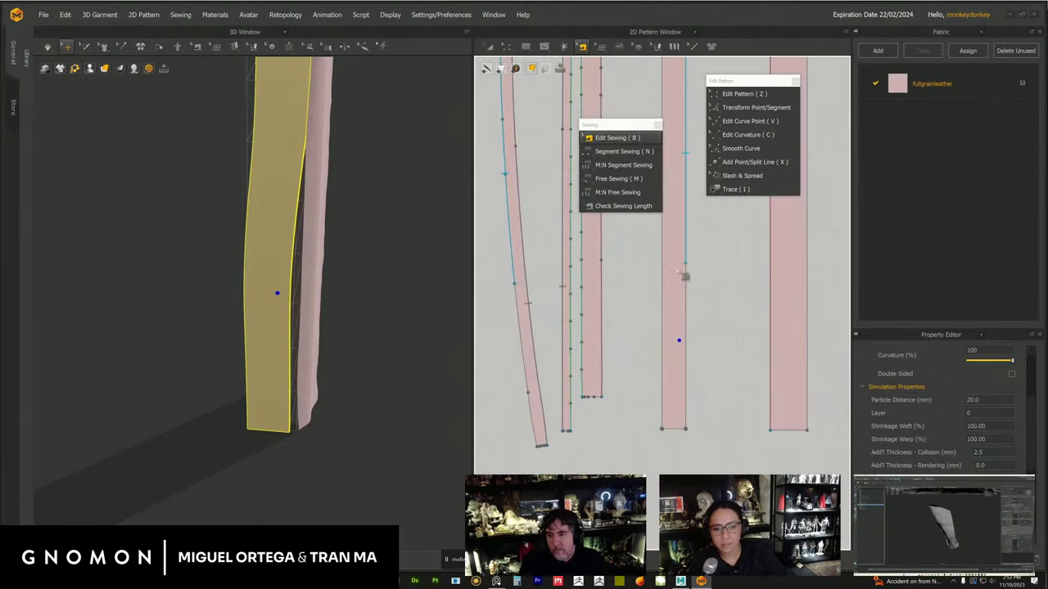
pyautogui.click(691, 271)
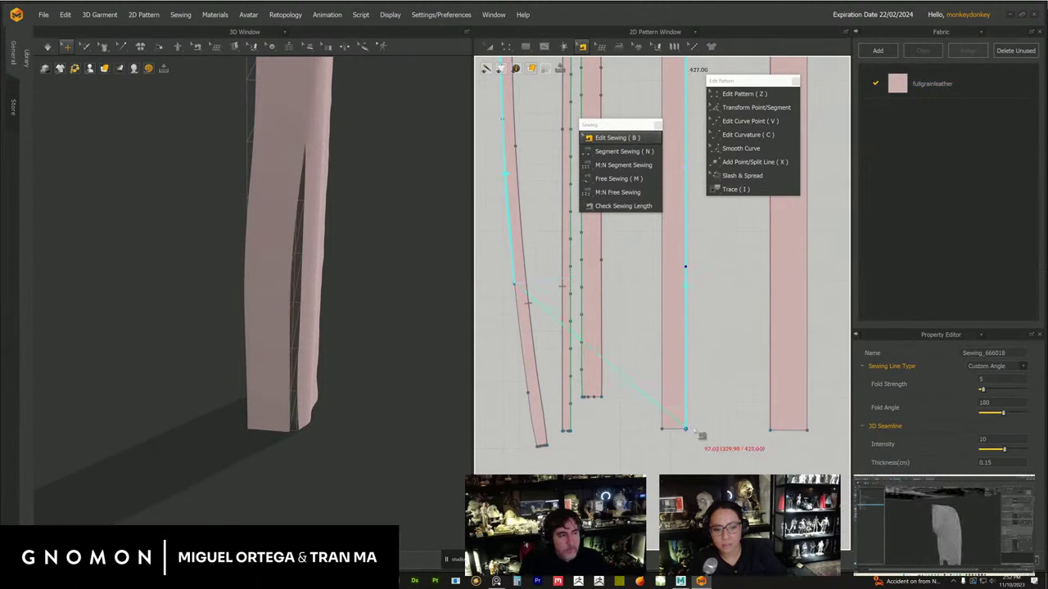
pyautogui.click(686, 390)
# - Extend the matching seam on the curved side panel down to its bottom corner
pyautogui.moveTo(507, 331); pyautogui.dragTo(606, 325, button='right')
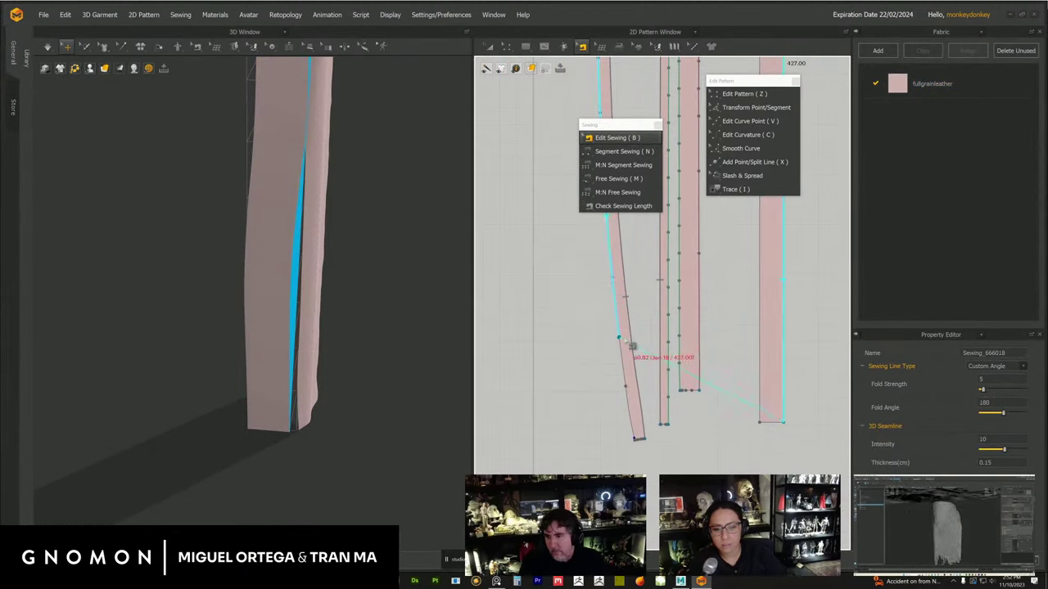
pyautogui.moveTo(625, 341); pyautogui.dragTo(633, 446)
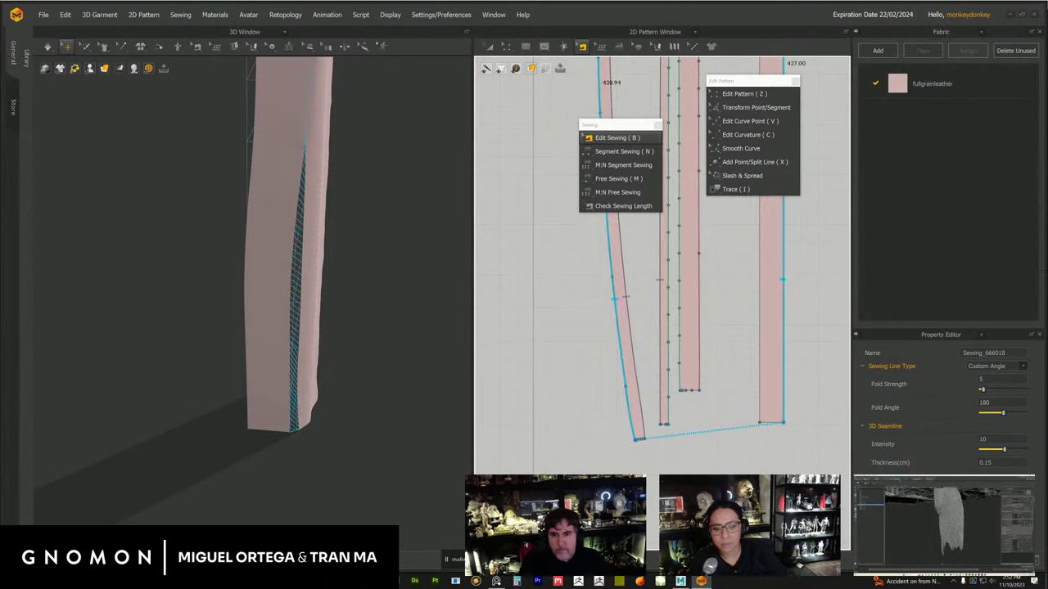
pyautogui.scroll(5, 638, 437)
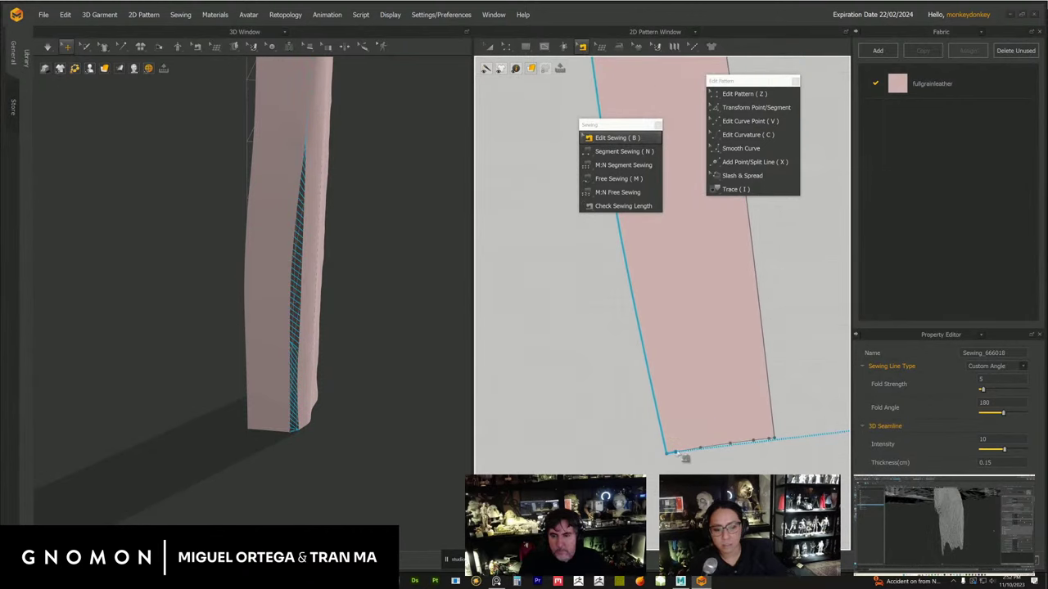
# - Simulate the extended side seam, adjust the curved side panel's bottom corner, and stop the simulation
pyautogui.click(48, 46)
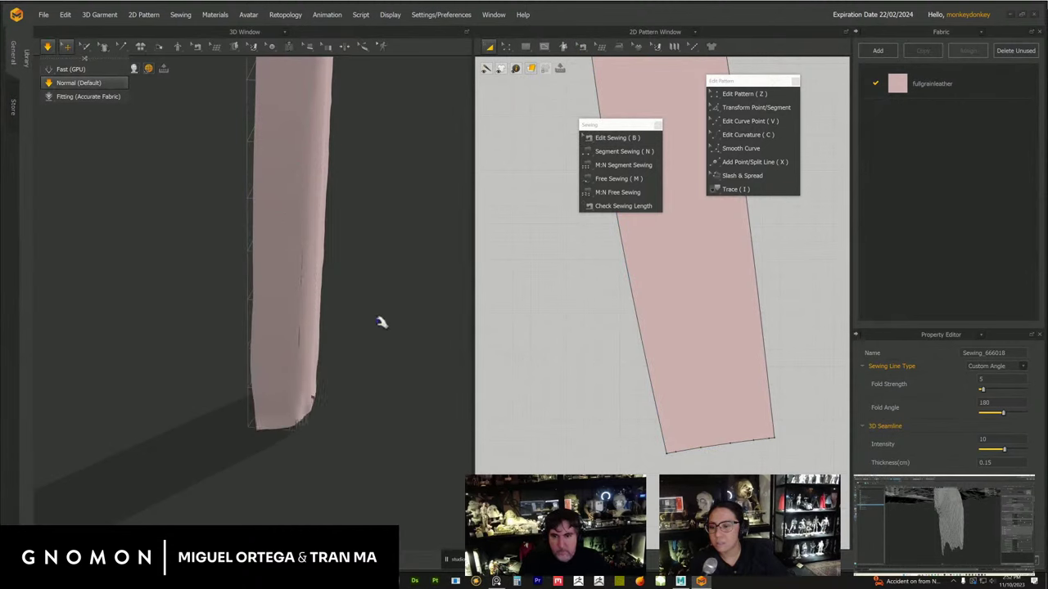
pyautogui.moveTo(381, 322); pyautogui.dragTo(348, 382, button='right')
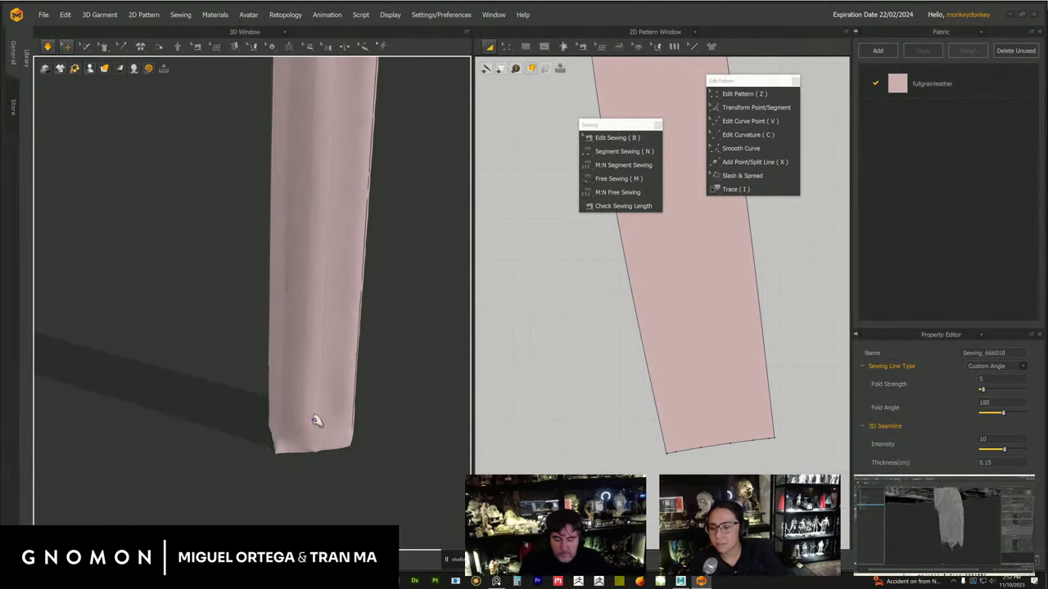
pyautogui.moveTo(316, 421); pyautogui.dragTo(325, 344, button='right')
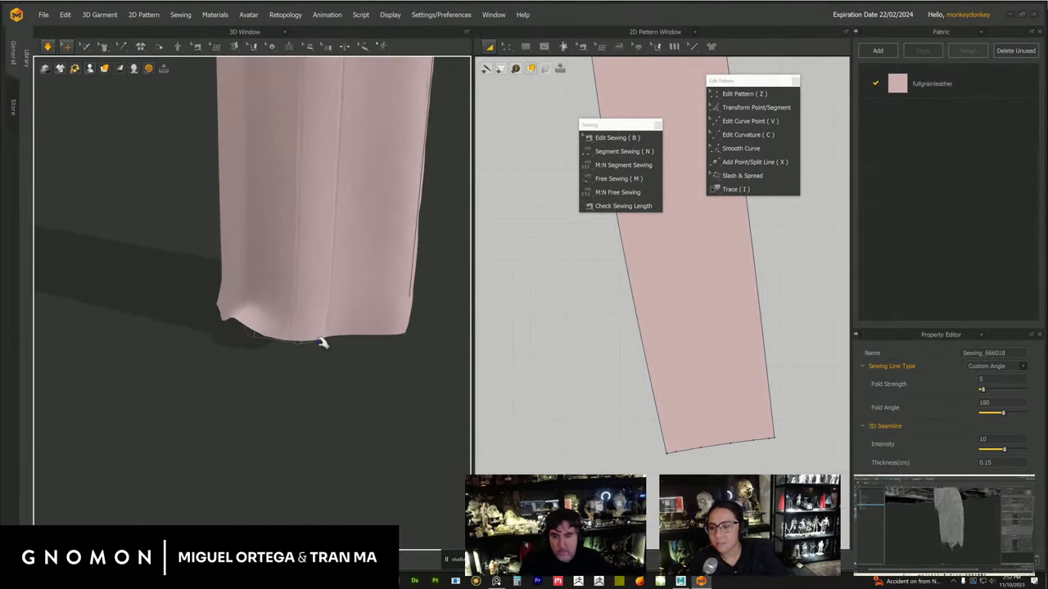
pyautogui.click(258, 319)
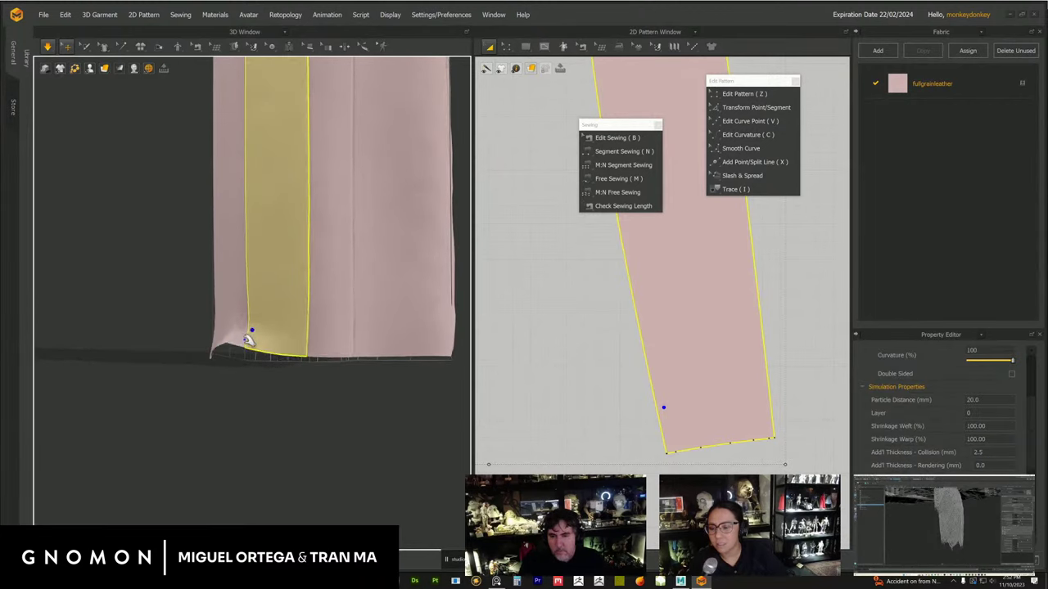
pyautogui.moveTo(259, 311); pyautogui.dragTo(264, 324)
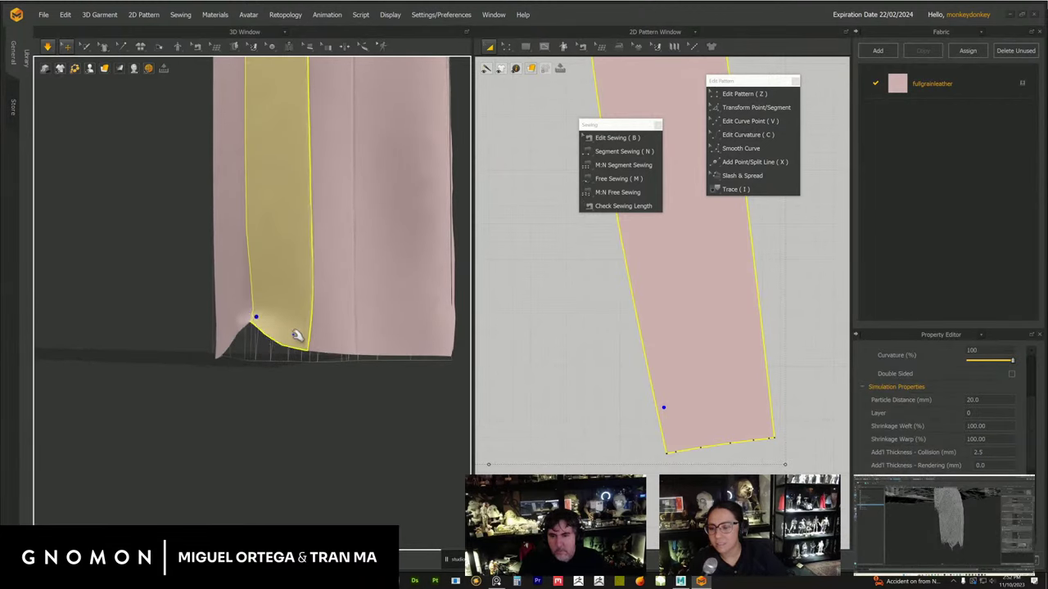
pyautogui.moveTo(283, 334); pyautogui.dragTo(296, 366, button='right')
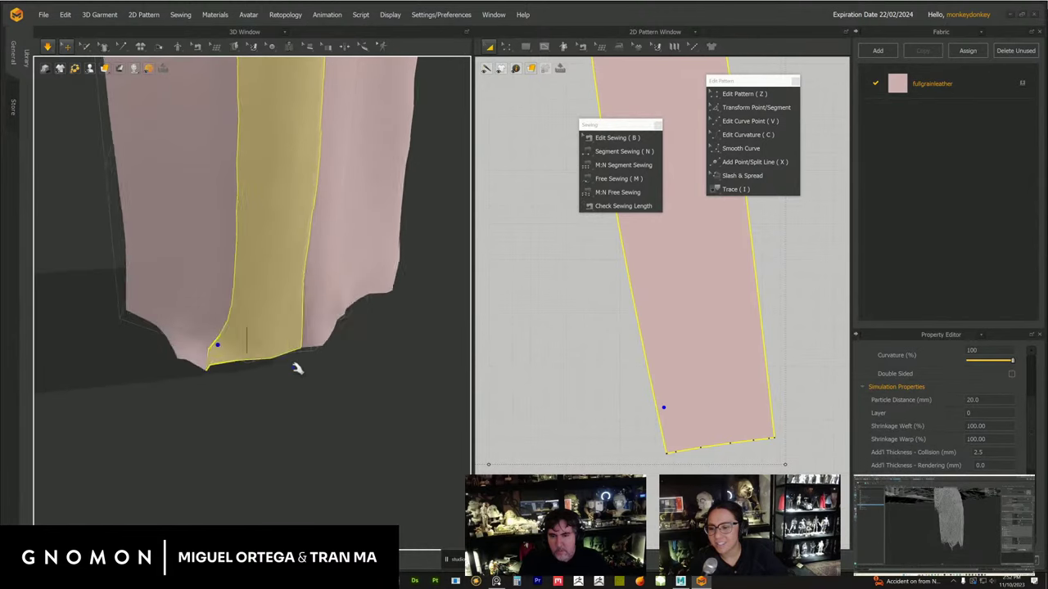
pyautogui.click(48, 47)
# - Check the sewn panels around the bottom edge and select the small ledge strip
pyautogui.press('b')
pyautogui.scroll(-4, 303, 282)
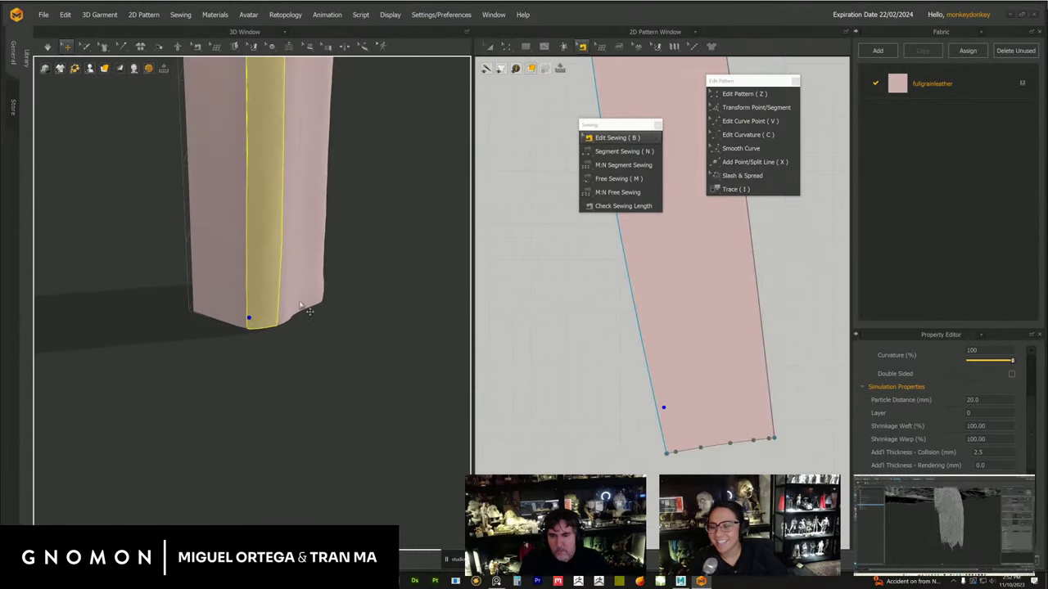
pyautogui.moveTo(311, 283); pyautogui.dragTo(275, 326, button='right')
pyautogui.scroll(2, 283, 318)
pyautogui.click(325, 280)
pyautogui.moveTo(325, 279); pyautogui.dragTo(272, 300, button='right')
pyautogui.moveTo(347, 233); pyautogui.dragTo(328, 235, button='right')
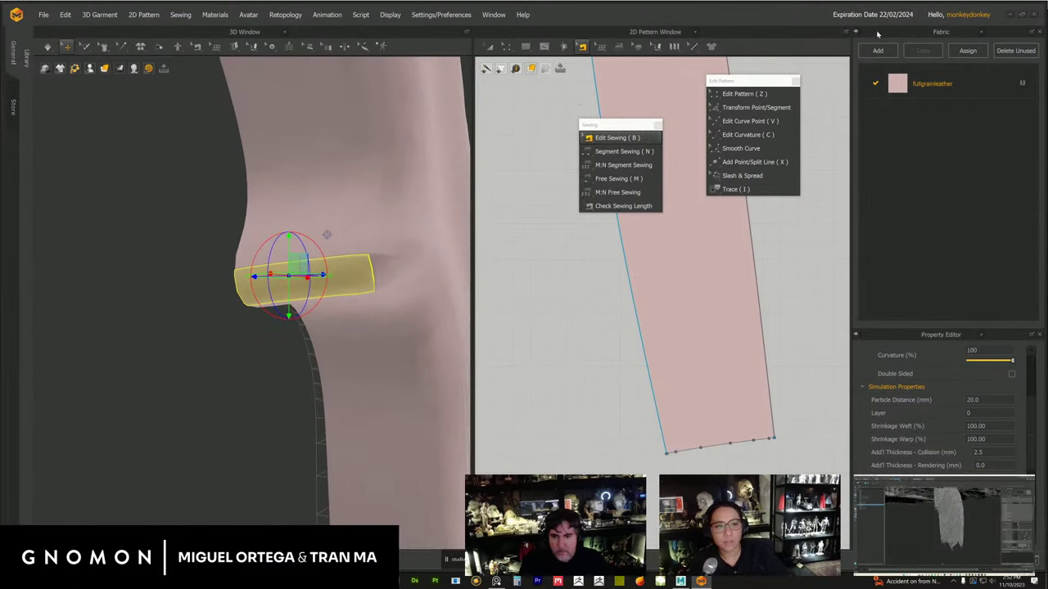
# - Add a new fabric named lambskin and set its colour to a dark dusty pink
pyautogui.click(878, 51)
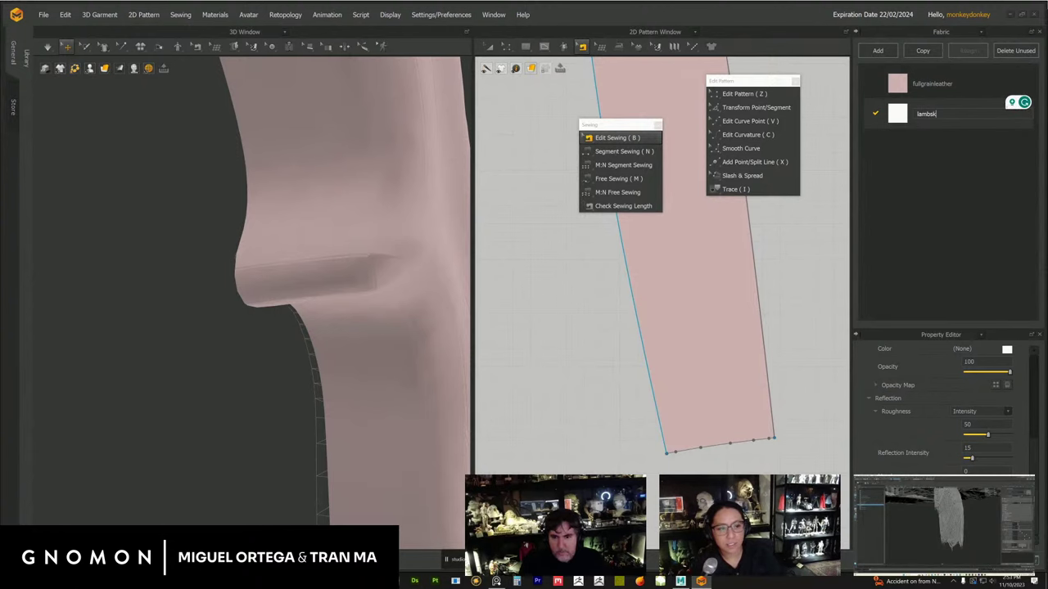
pyautogui.click(1007, 350)
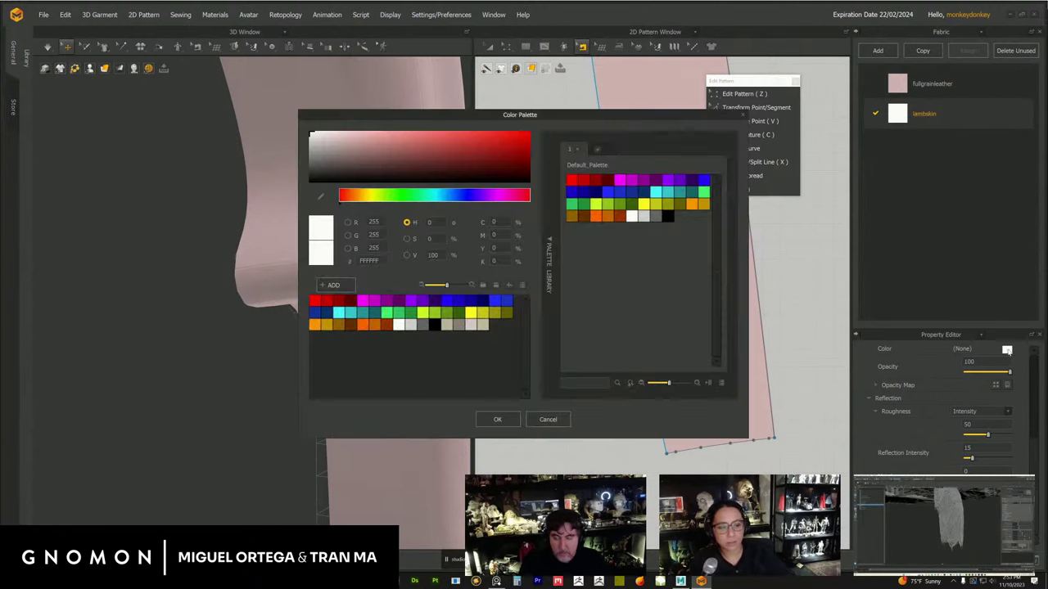
pyautogui.click(496, 420)
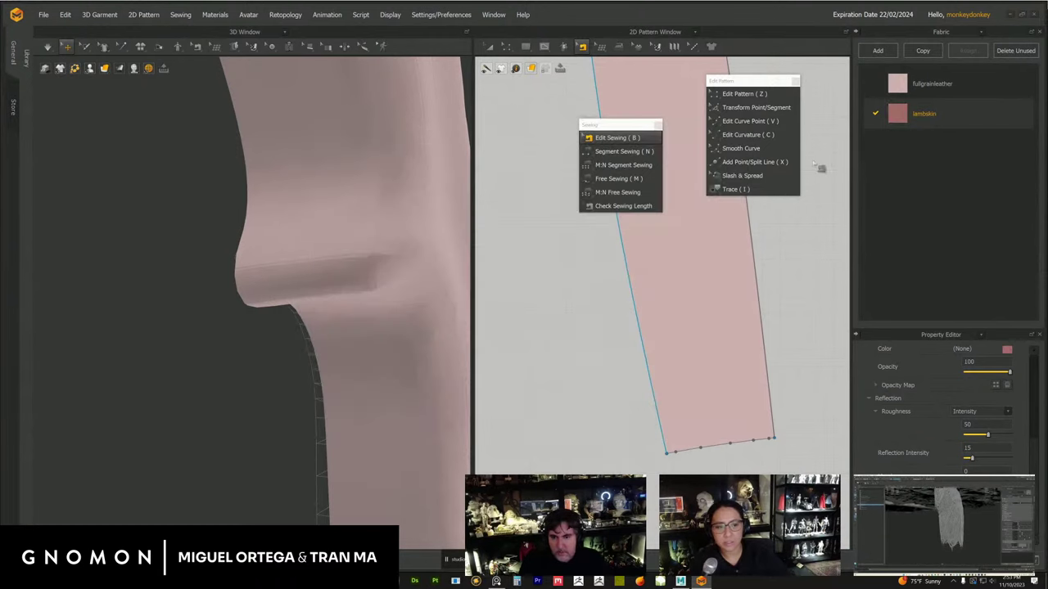
# - Apply the Leather_Lambskin physical property preset to the lambskin fabric
pyautogui.click(970, 535)
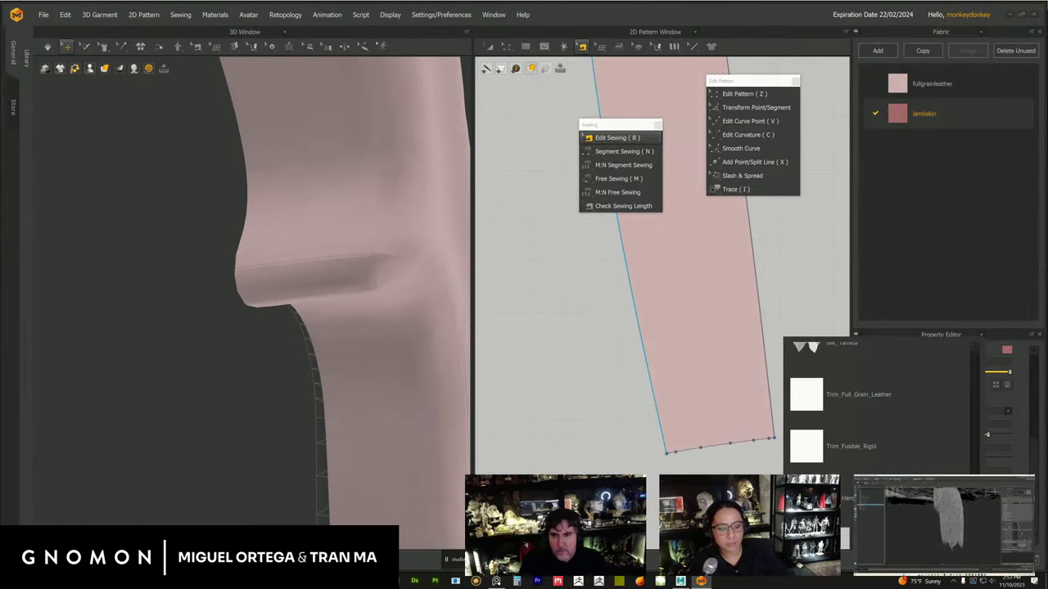
pyautogui.moveTo(974, 516); pyautogui.dragTo(956, 429)
pyautogui.scroll(-2, 956, 429)
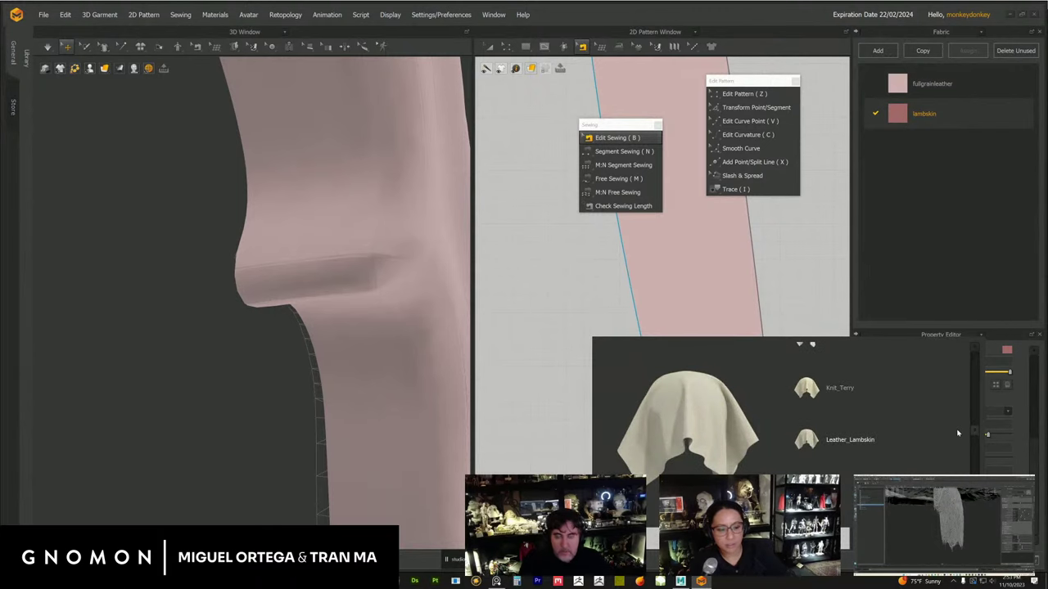
pyautogui.click(847, 455)
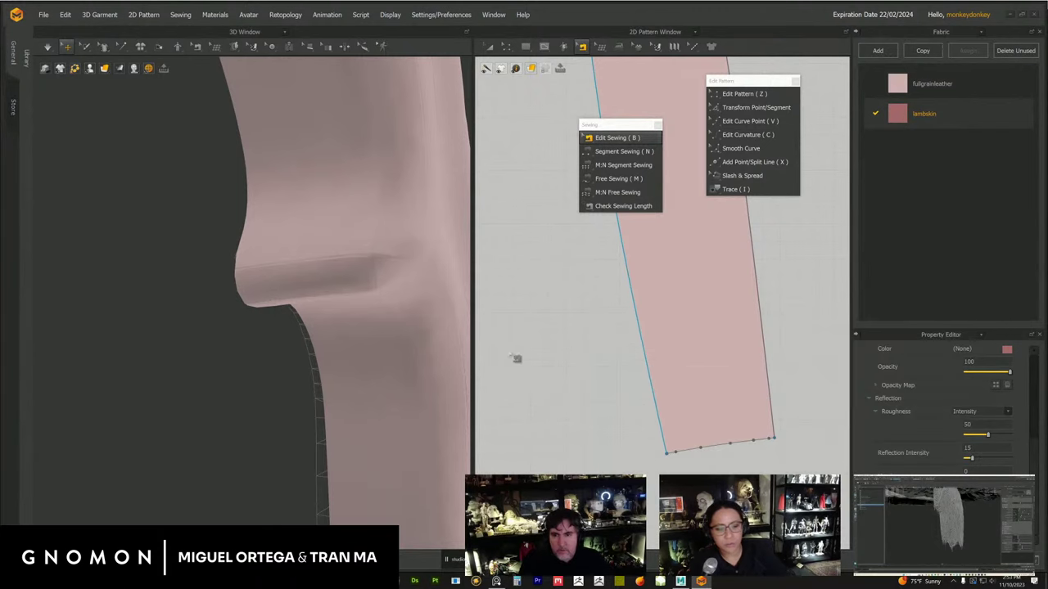
# - Assign the lambskin fabric to the small ledge strip, simulate the garment briefly, and return to editing the sewing
pyautogui.click(307, 275)
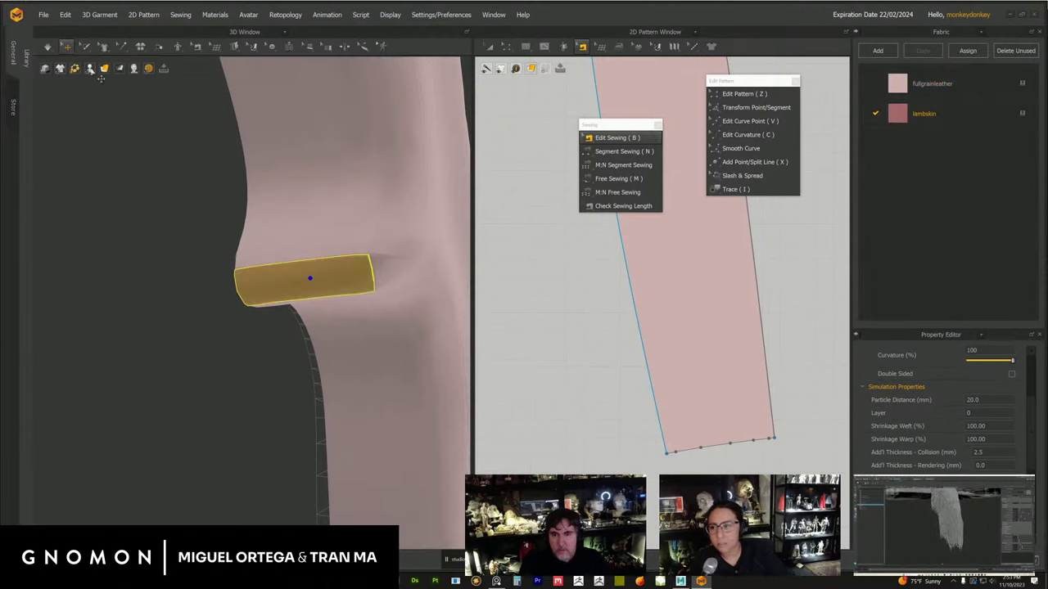
pyautogui.press('space')
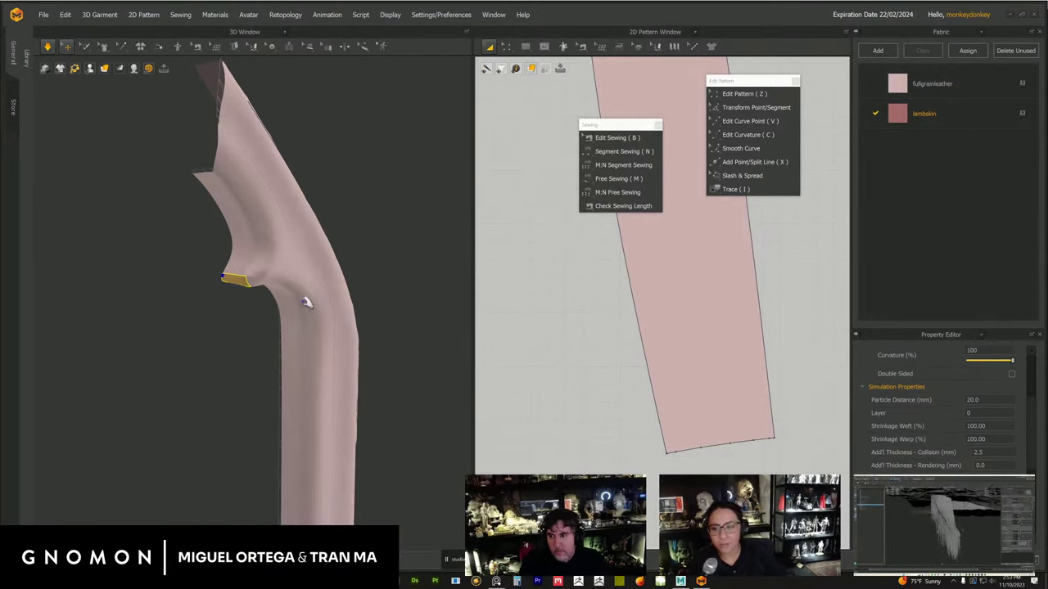
pyautogui.moveTo(304, 300); pyautogui.dragTo(266, 235, button='right')
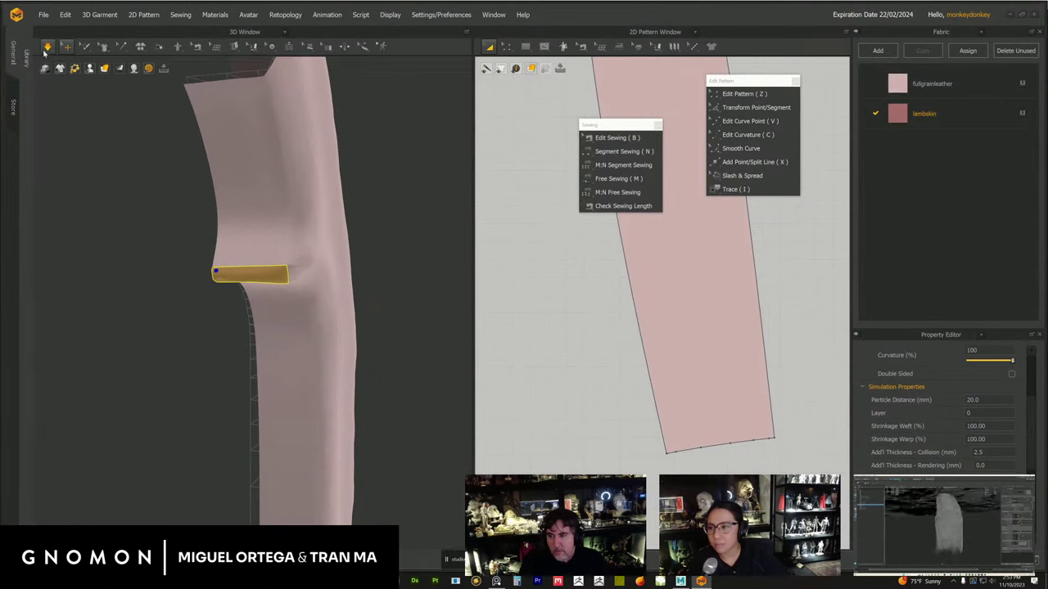
pyautogui.press('b')
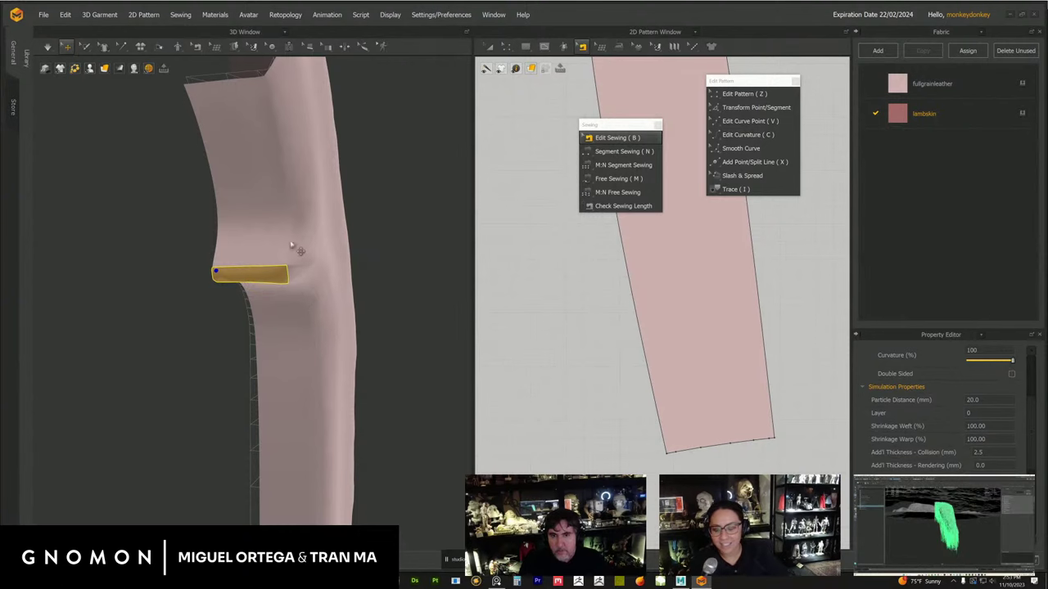
# - Locate the long strip below the ledge in the 2D pattern and select its seam with the curved side panel
pyautogui.moveTo(291, 246); pyautogui.dragTo(327, 332, button='right')
pyautogui.click(262, 318)
pyautogui.scroll(3, 296, 305)
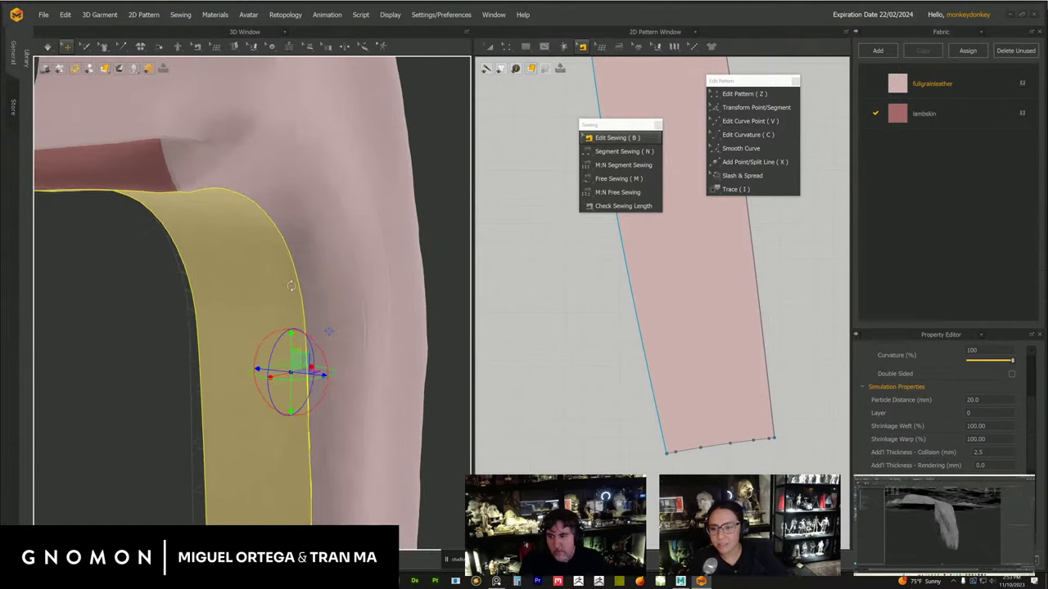
pyautogui.scroll(-4, 316, 311)
pyautogui.moveTo(304, 292); pyautogui.dragTo(264, 179, button='middle')
pyautogui.moveTo(320, 288); pyautogui.dragTo(361, 283, button='right')
pyautogui.scroll(-5, 596, 317)
pyautogui.moveTo(595, 317); pyautogui.dragTo(606, 417, button='middle')
pyautogui.scroll(-5, 550, 395)
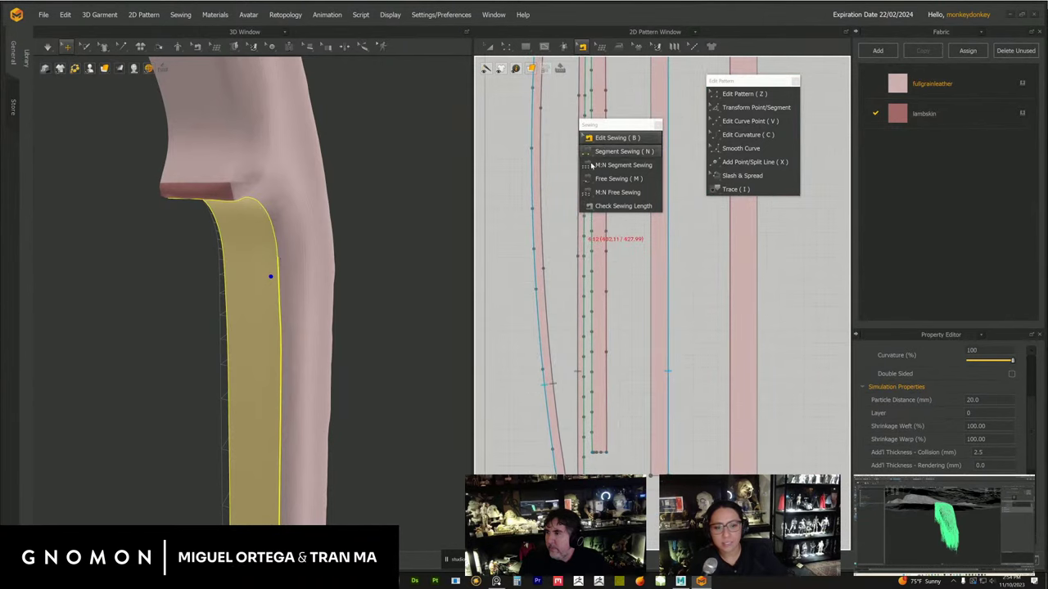
pyautogui.click(547, 344)
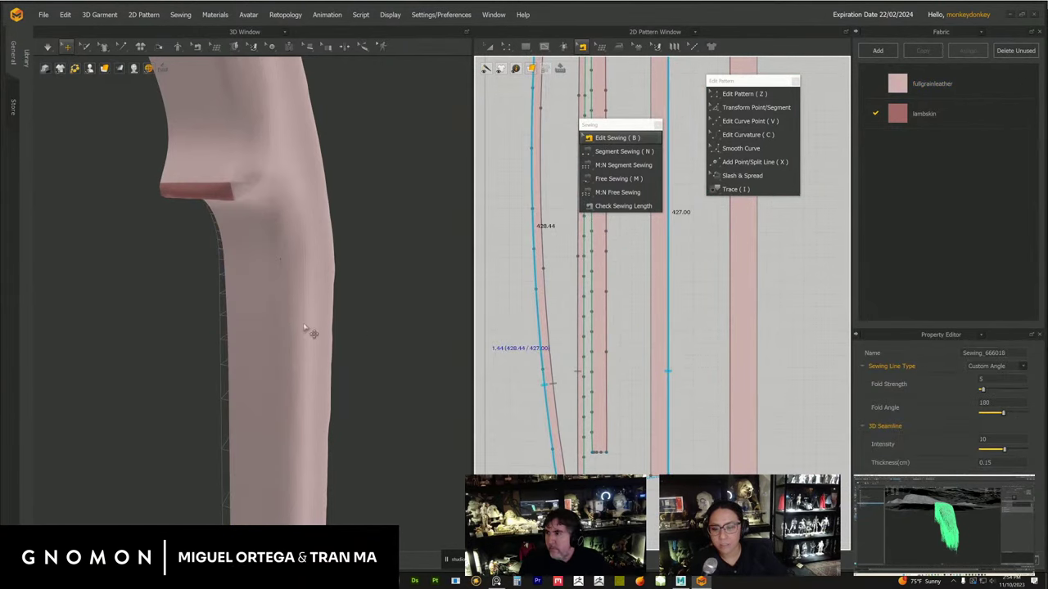
# - Reselect the seam joining the long strip to the curved side panel, start the simulation, and set its fold angle to 50
pyautogui.click(254, 310)
pyautogui.click(275, 281)
pyautogui.scroll(-5, 578, 352)
pyautogui.moveTo(578, 351); pyautogui.dragTo(537, 418, button='middle')
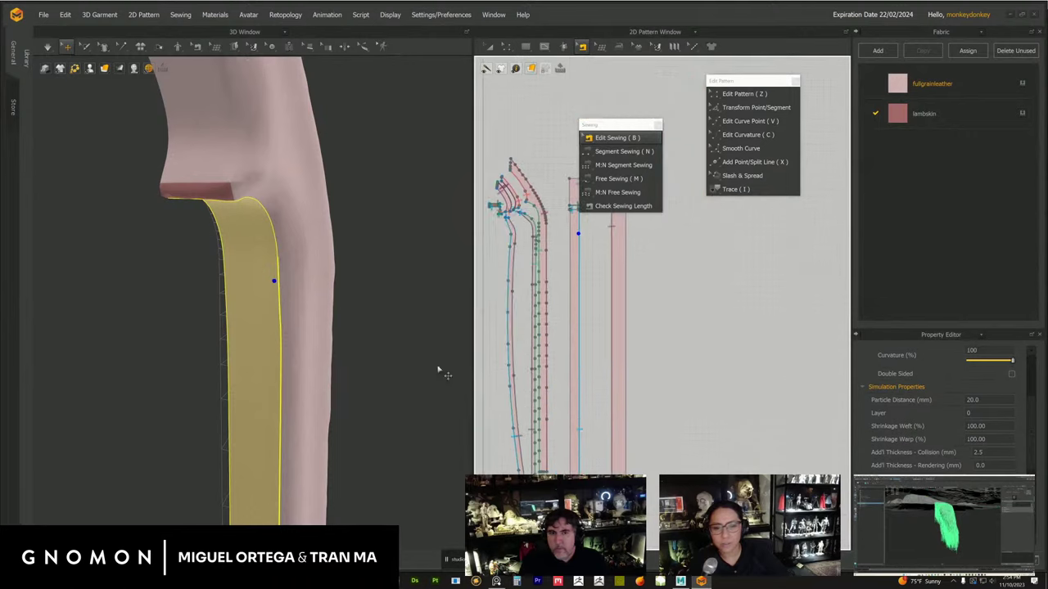
pyautogui.scroll(3, 573, 294)
pyautogui.click(589, 301)
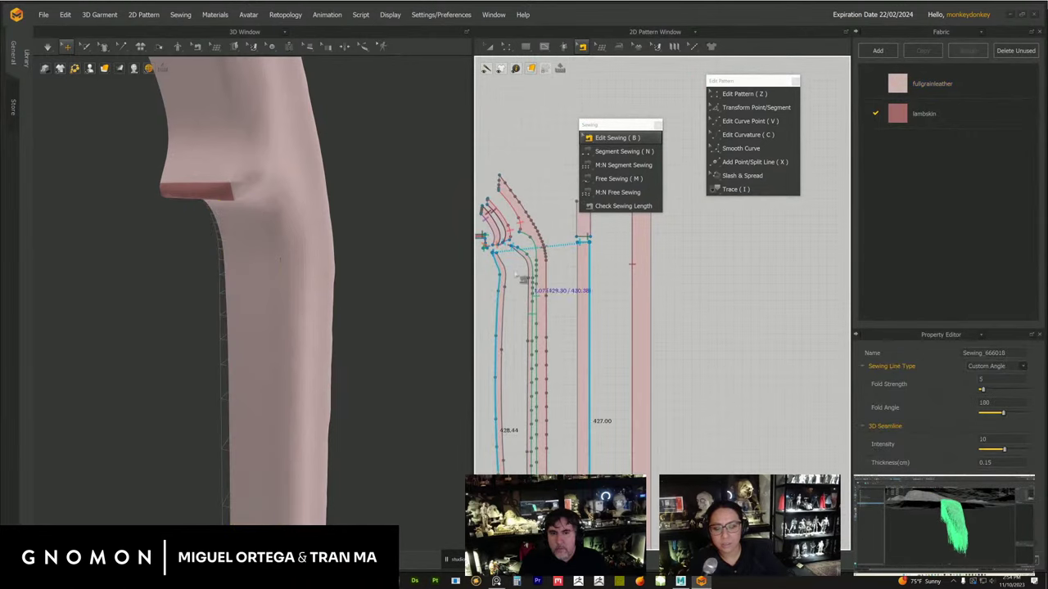
pyautogui.scroll(3, 341, 355)
pyautogui.moveTo(341, 356); pyautogui.dragTo(353, 322, button='right')
pyautogui.scroll(4, 349, 349)
pyautogui.click(50, 50)
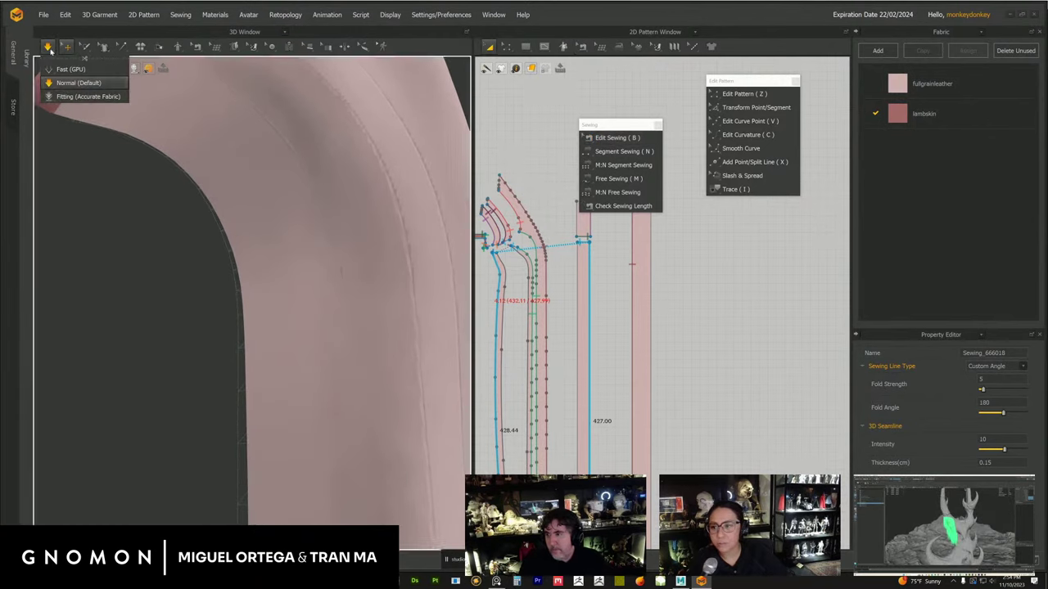
pyautogui.click(816, 296)
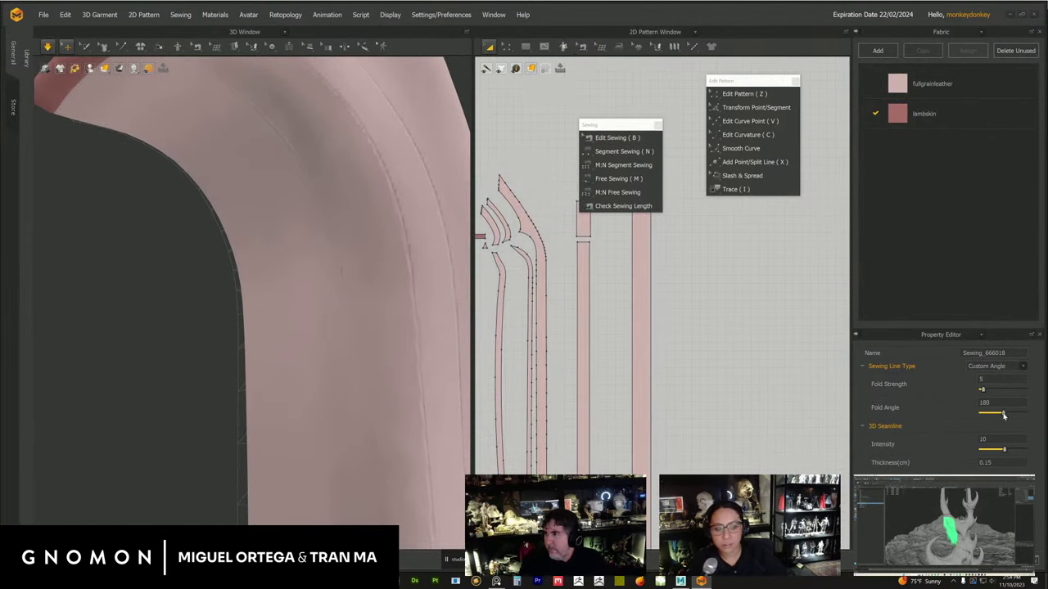
pyautogui.moveTo(1009, 415); pyautogui.dragTo(986, 416)
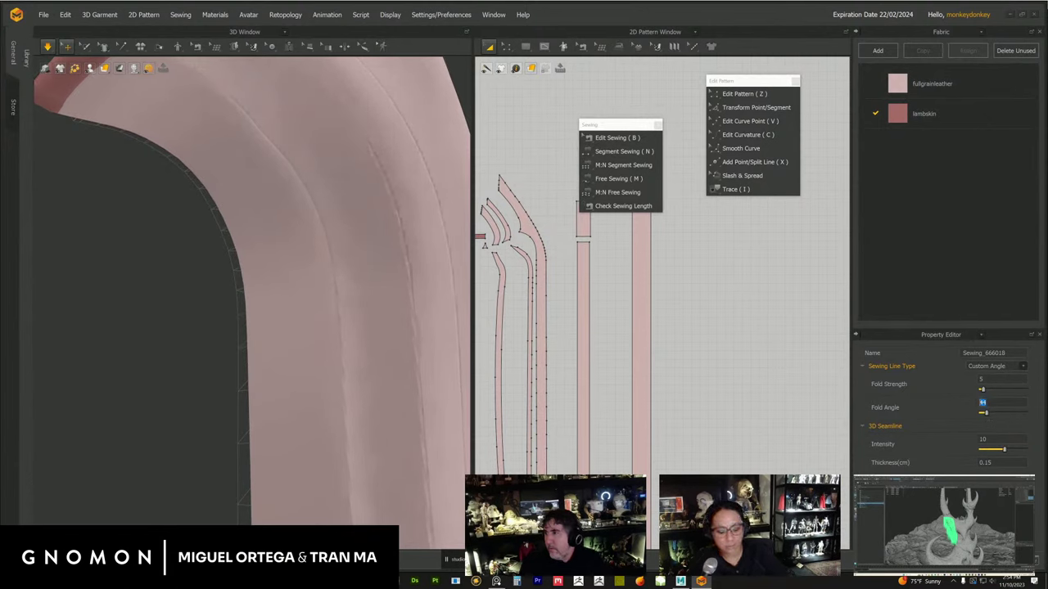
# - Tug the long strip below the ledge outward along its length down to the bottom edge, and stop the simulation
pyautogui.keyDown('alt'); pyautogui.moveTo(451, 349); pyautogui.dragTo(328, 341, button='right'); pyautogui.keyUp('alt')
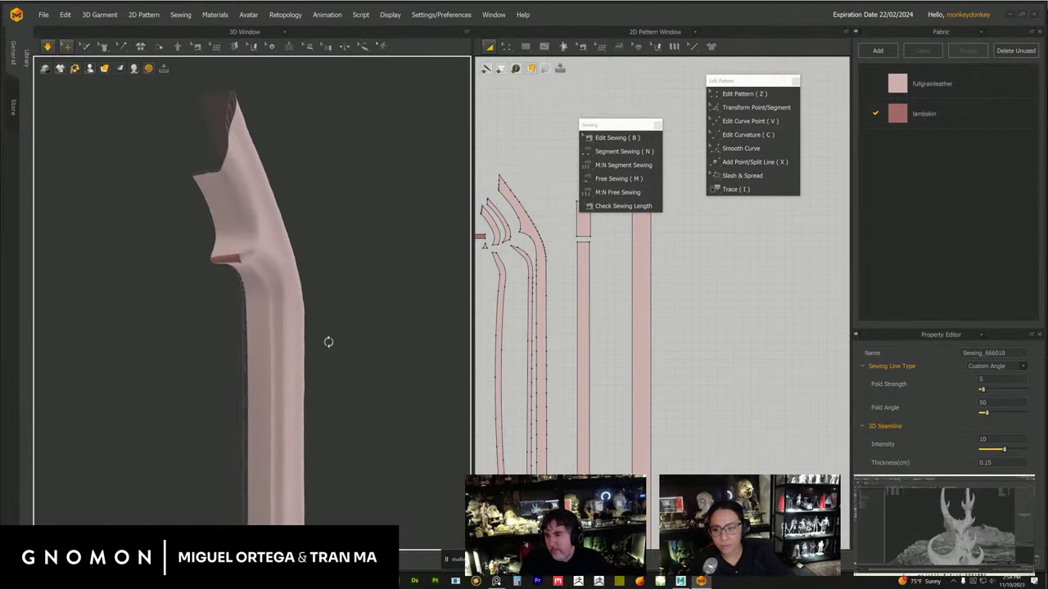
pyautogui.moveTo(327, 341)
pyautogui.keyDown('alt'); pyautogui.mouseDown(button='middle')
pyautogui.moveTo(304, 311)
pyautogui.moveTo(316, 333)
pyautogui.mouseUp(button='middle'); pyautogui.keyUp('alt')
pyautogui.moveTo(306, 328); pyautogui.dragTo(282, 278)
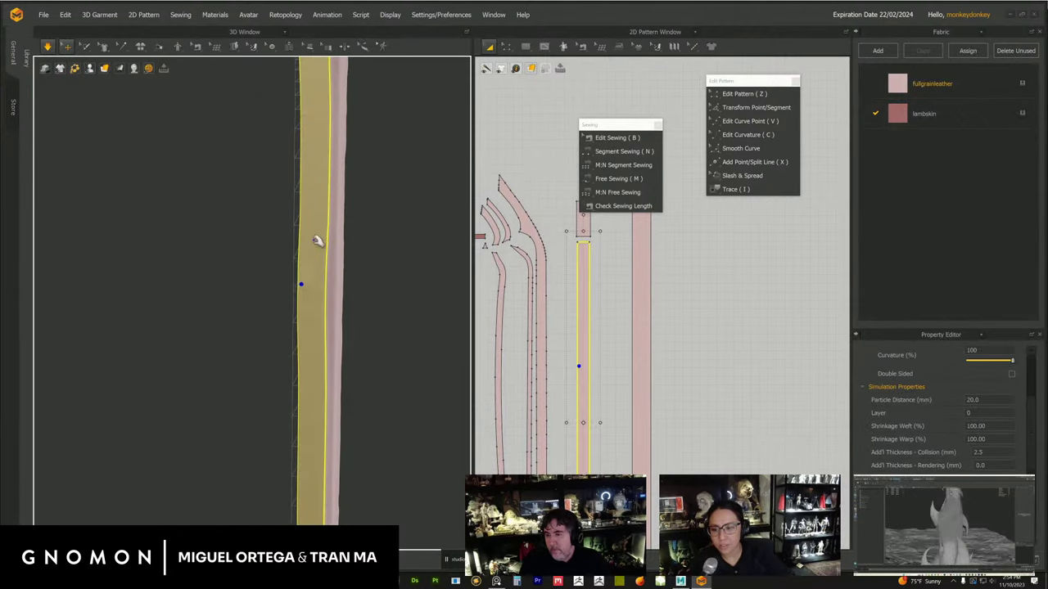
pyautogui.moveTo(319, 236); pyautogui.dragTo(318, 264, button='right')
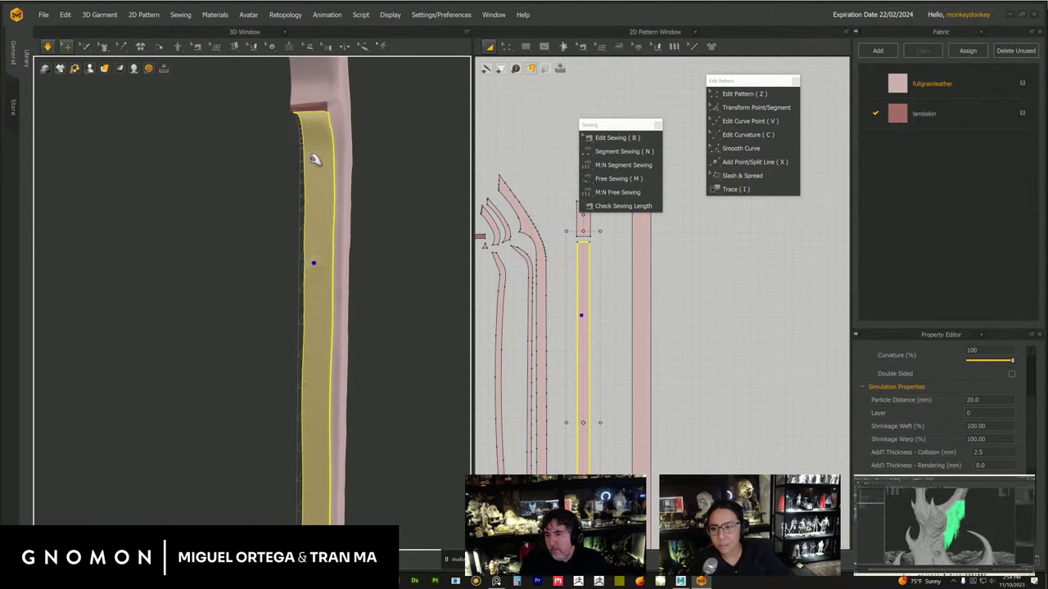
pyautogui.moveTo(312, 157); pyautogui.dragTo(281, 154)
pyautogui.moveTo(316, 201); pyautogui.dragTo(351, 301, button='right')
pyautogui.click(420, 246)
pyautogui.click(323, 308)
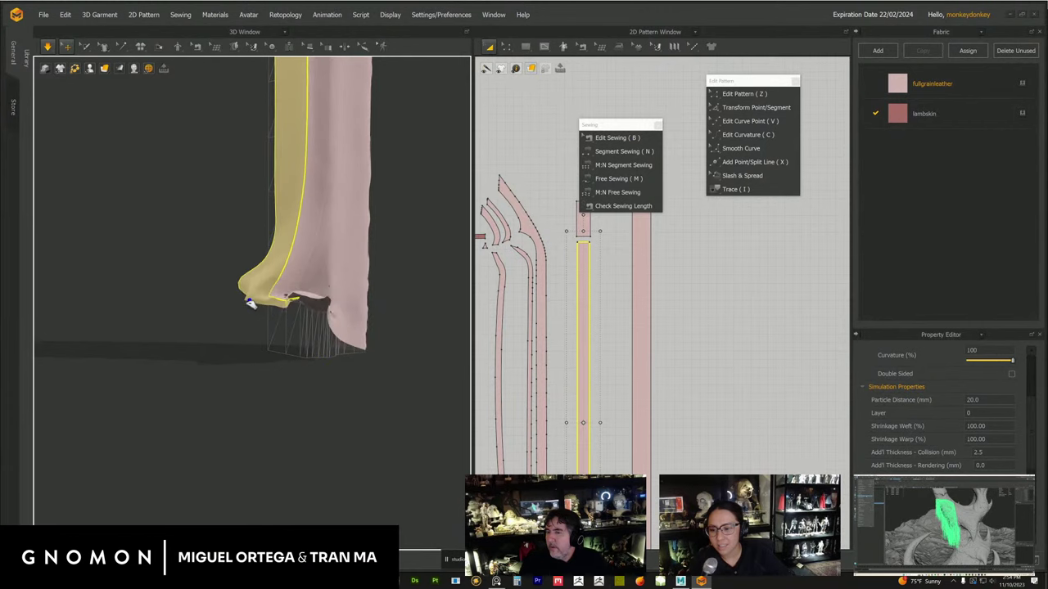
pyautogui.click(47, 47)
# - Shorten both sides of the seam between the long strip and the curved side panel, leaving their lower ends unsewn
pyautogui.press('b')
pyautogui.moveTo(334, 297); pyautogui.dragTo(351, 318, button='right')
pyautogui.scroll(-5, 576, 367)
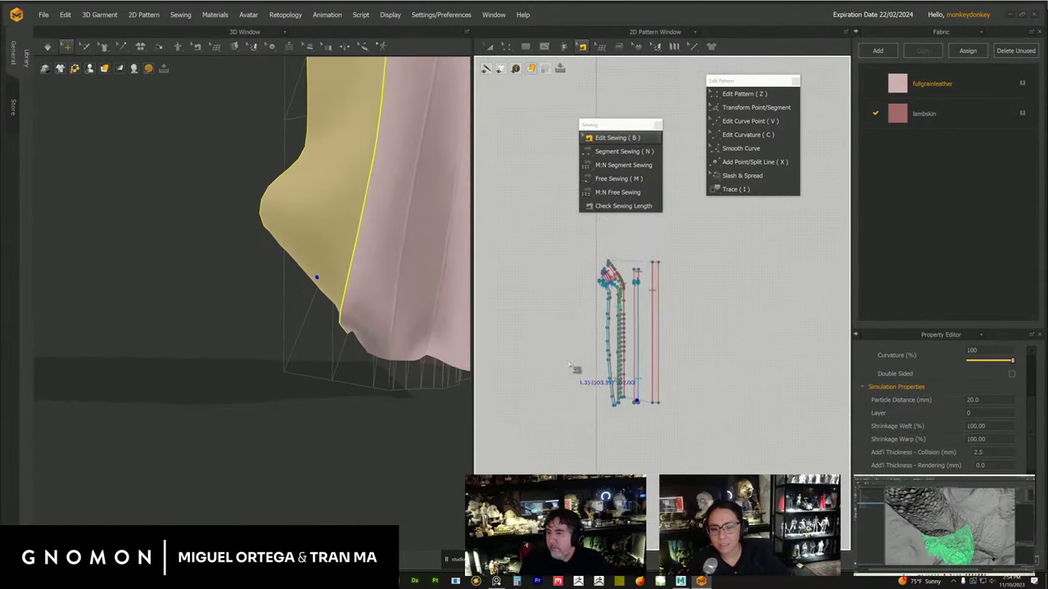
pyautogui.moveTo(608, 436); pyautogui.dragTo(619, 373, button='middle')
pyautogui.scroll(2, 619, 373)
pyautogui.scroll(5, 619, 374)
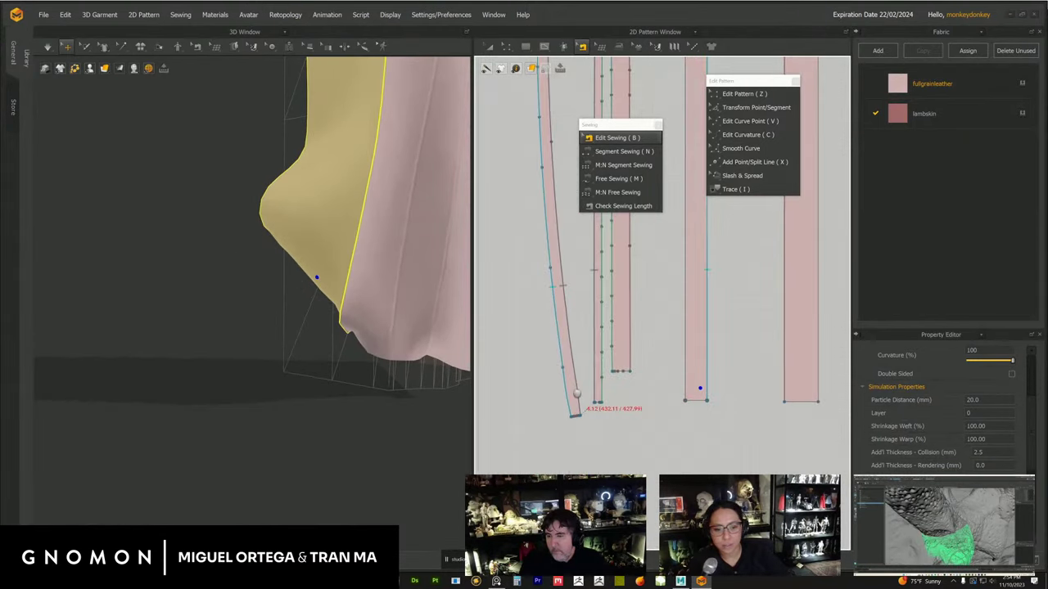
pyautogui.click(703, 349)
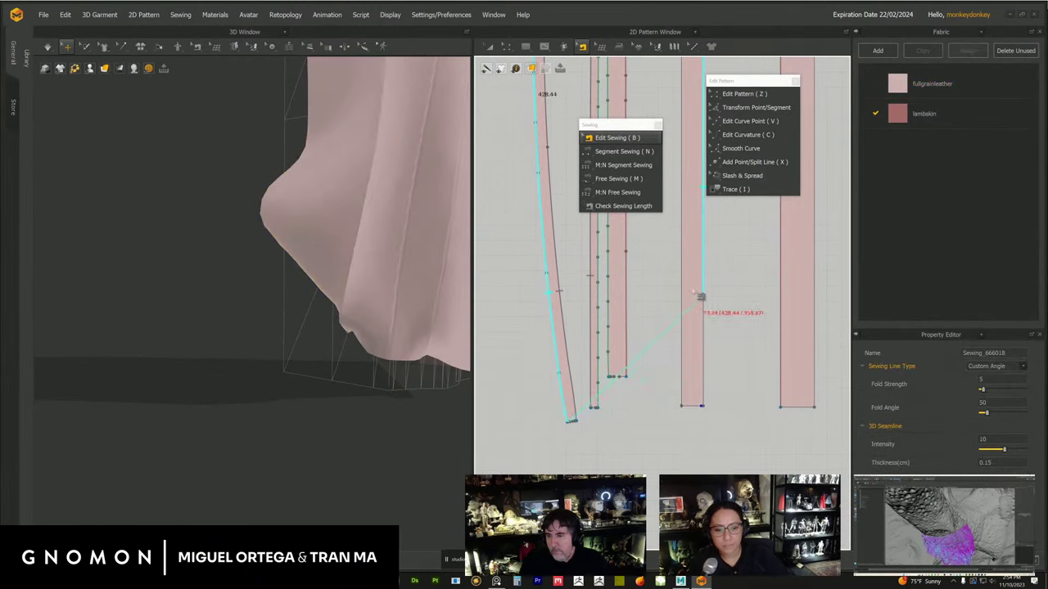
pyautogui.moveTo(668, 307); pyautogui.dragTo(572, 422)
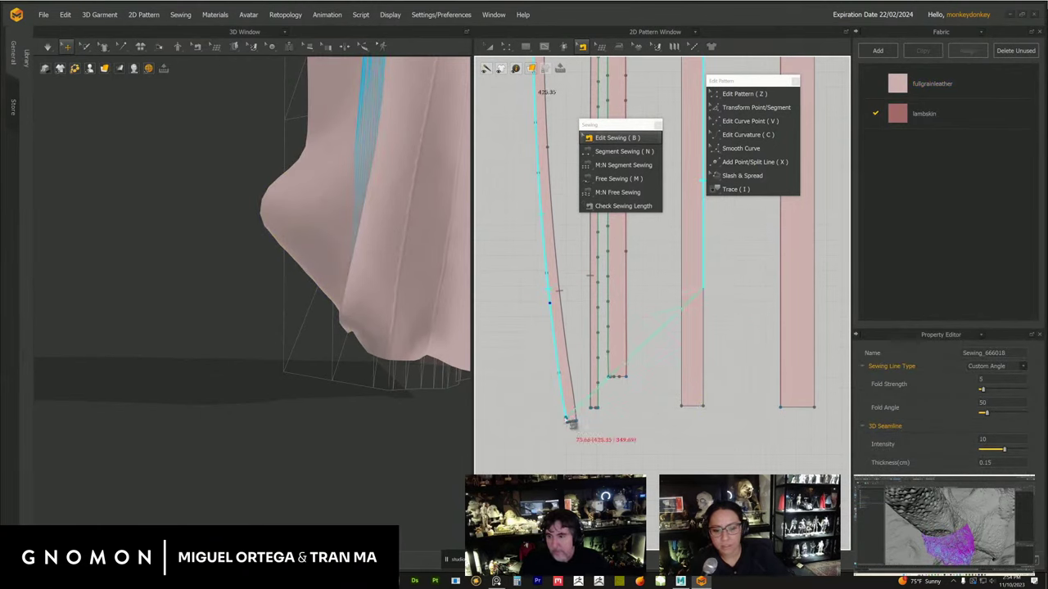
pyautogui.moveTo(533, 310); pyautogui.dragTo(534, 310)
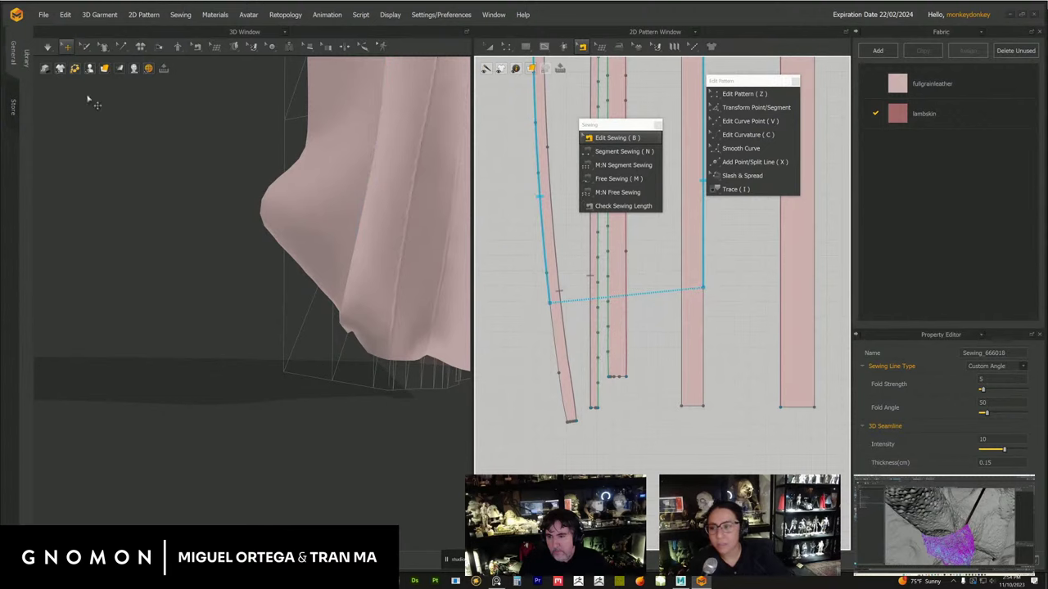
# - Simulate the shortened seam and pull the long strip's bottom end outward to straighten it
pyautogui.click(48, 47)
pyautogui.moveTo(320, 309); pyautogui.dragTo(289, 333)
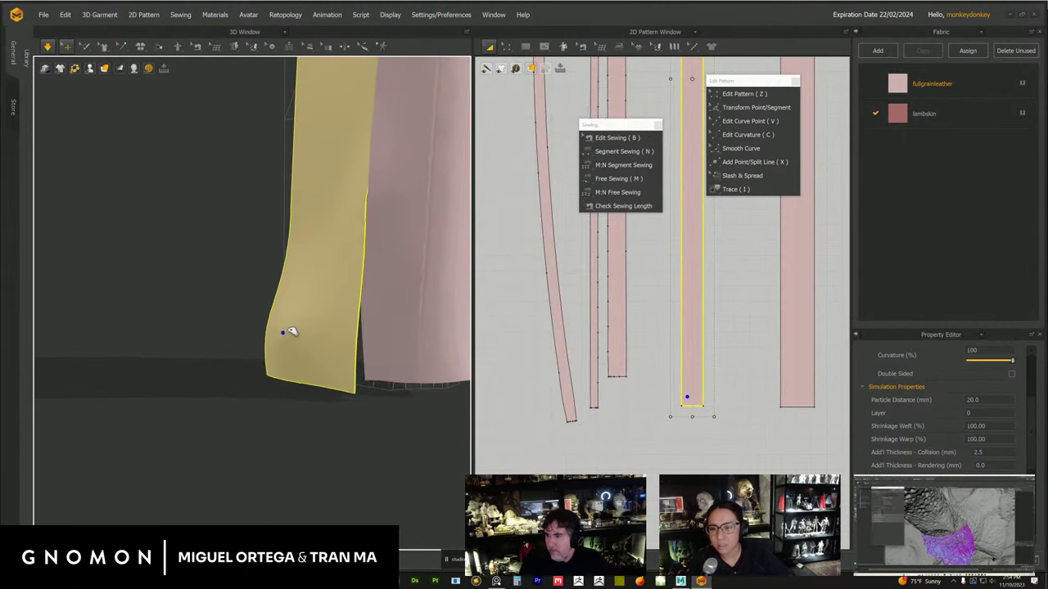
pyautogui.moveTo(377, 327); pyautogui.dragTo(398, 344)
# - Smooth the middle and upper parts of the long strip by tugging its outer edge while the simulation runs
pyautogui.moveTo(399, 344); pyautogui.dragTo(300, 259, button='right')
pyautogui.moveTo(297, 261); pyautogui.dragTo(278, 263)
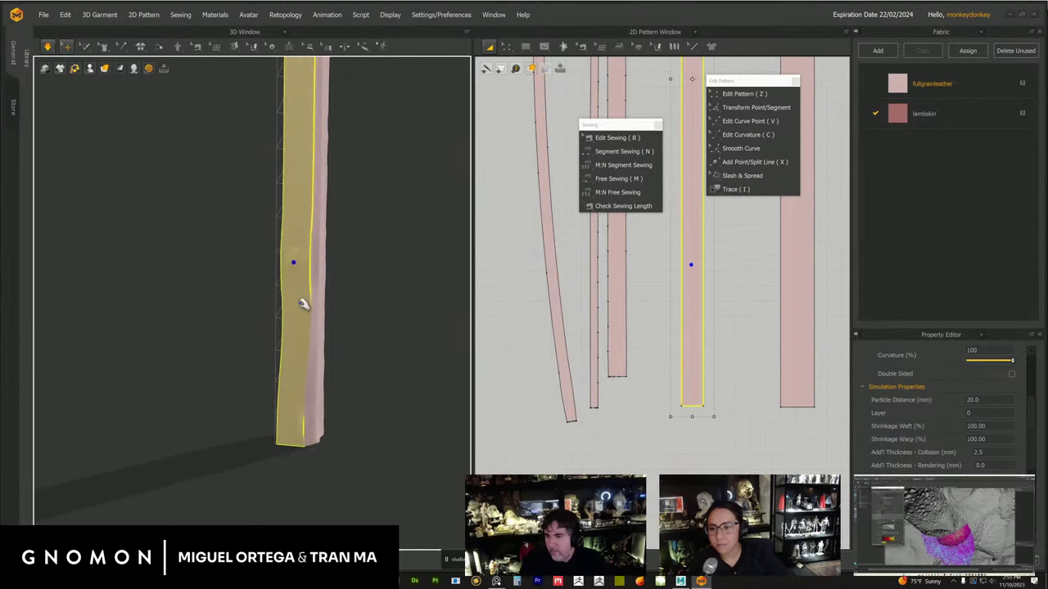
pyautogui.moveTo(291, 202); pyautogui.dragTo(304, 260, button='middle')
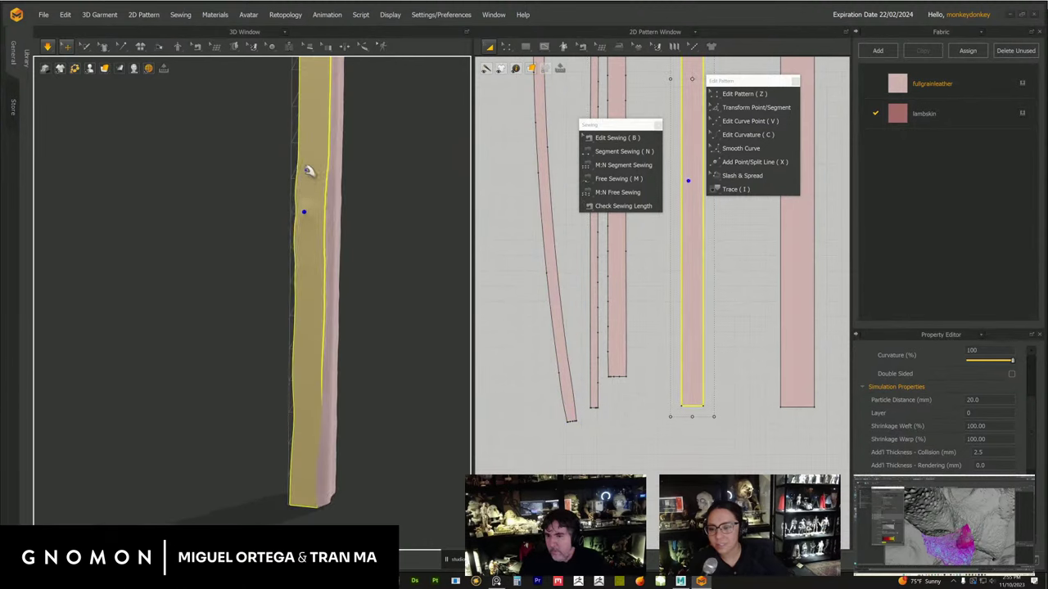
pyautogui.moveTo(299, 162); pyautogui.dragTo(311, 332, button='right')
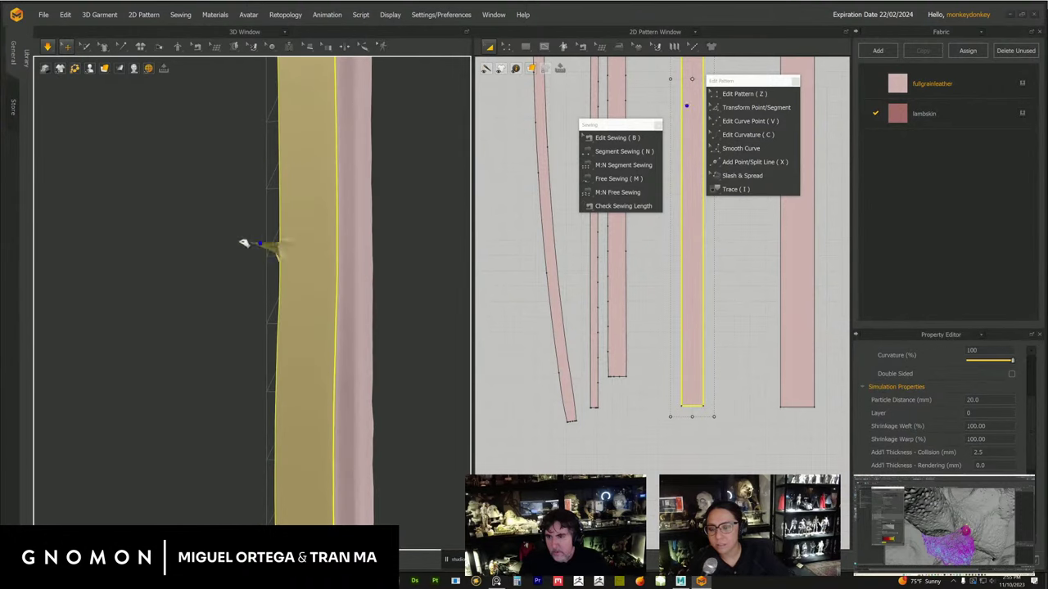
pyautogui.moveTo(293, 291); pyautogui.dragTo(312, 275, button='right')
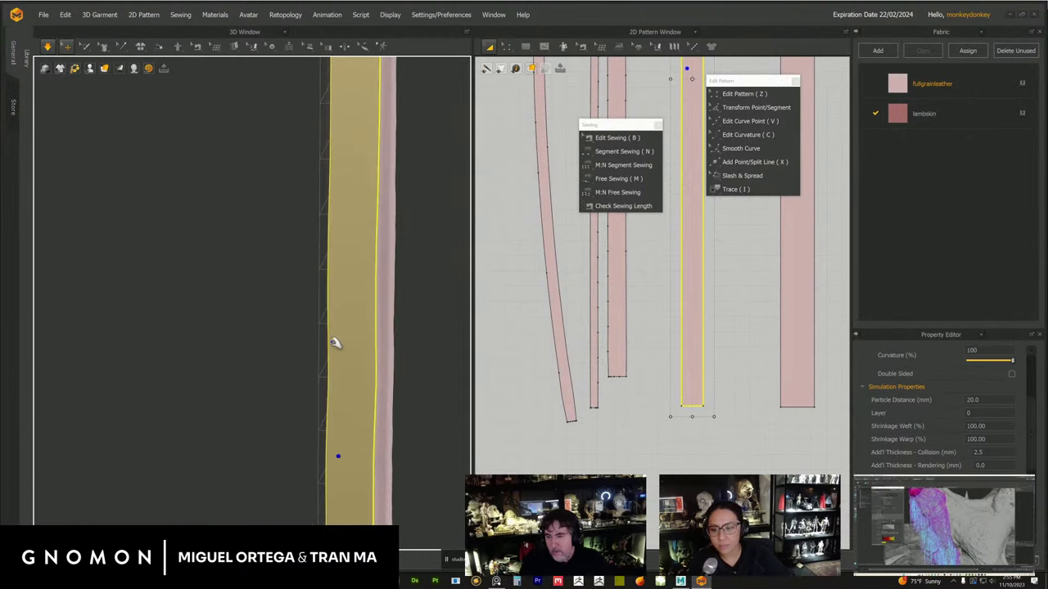
pyautogui.moveTo(334, 344); pyautogui.dragTo(323, 189)
pyautogui.moveTo(340, 257); pyautogui.dragTo(324, 204)
pyautogui.moveTo(328, 308); pyautogui.dragTo(309, 244)
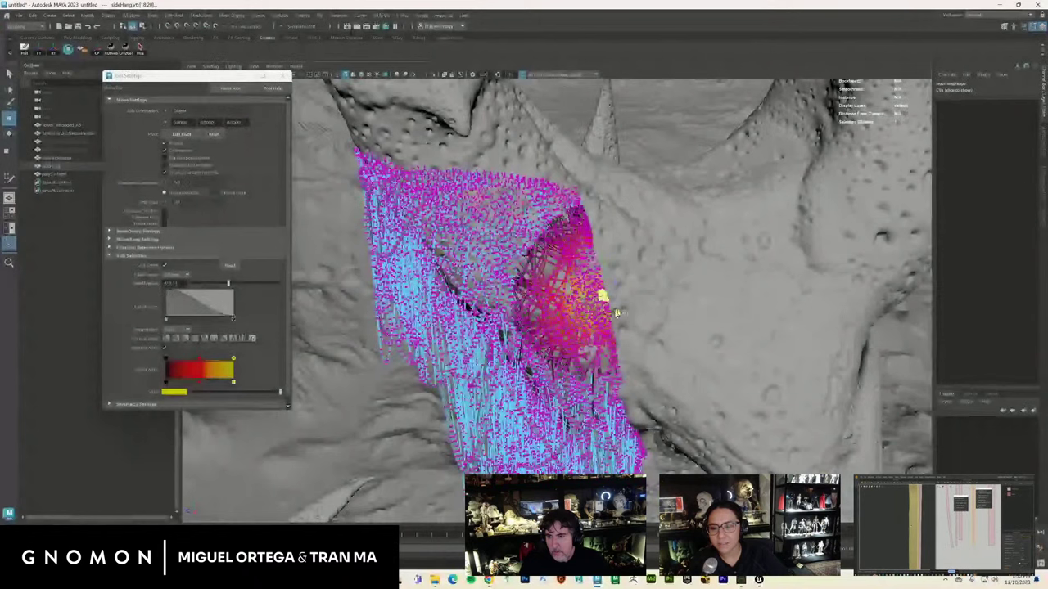
# - Switch to Maya, close the move tool's settings, and return the sideHang mesh to object selection mode
pyautogui.scroll(-2, 615, 310)
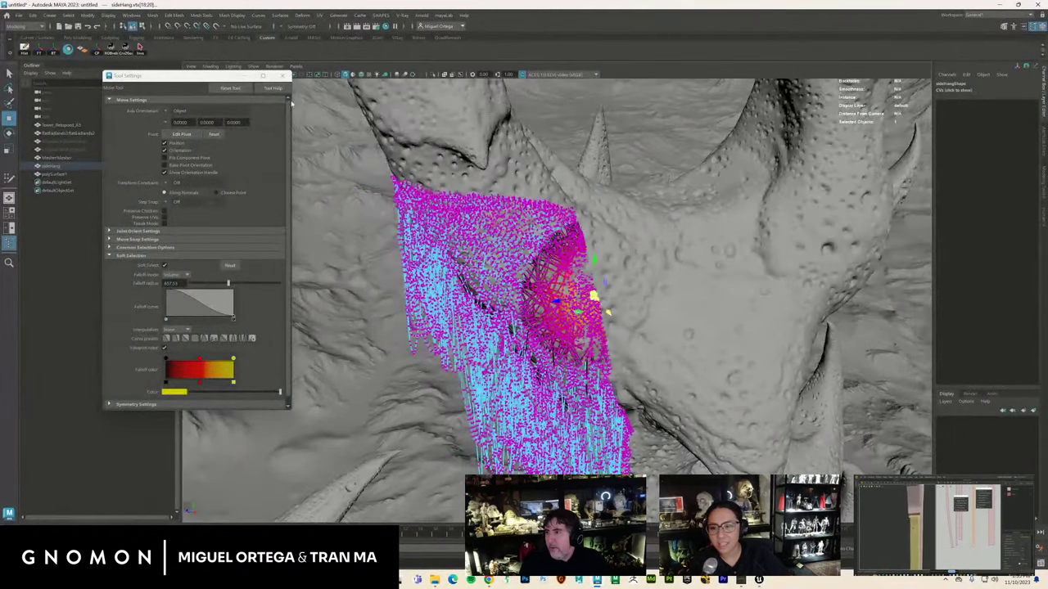
pyautogui.click(283, 76)
pyautogui.click(132, 28)
pyautogui.scroll(-2, 491, 271)
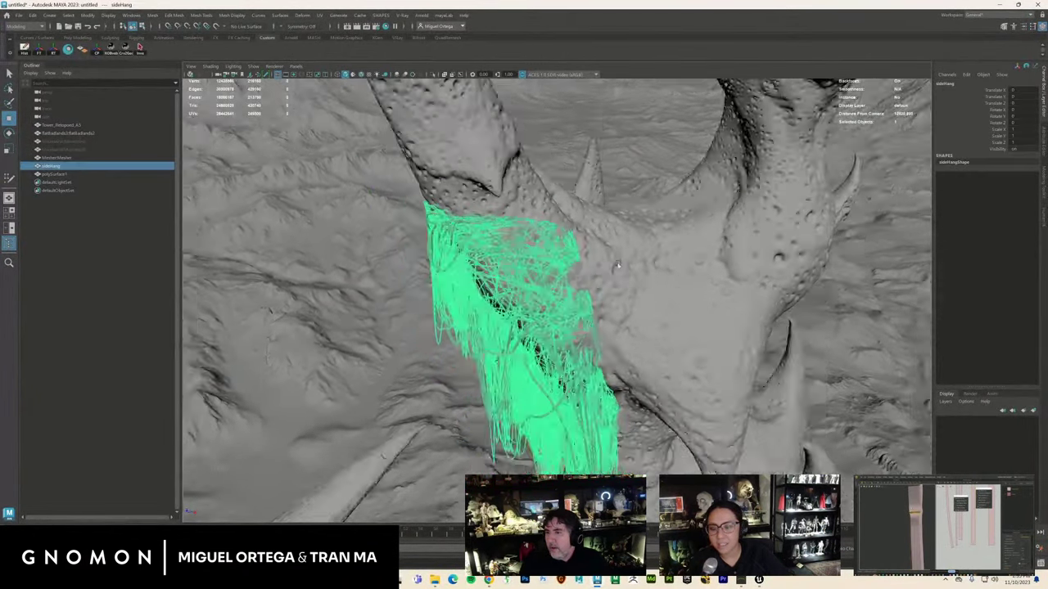
# - Undo the recent soft-selection vertex moves on the sideHang mesh and leave component mode
pyautogui.keyDown('alt'); pyautogui.moveTo(493, 274); pyautogui.dragTo(541, 235); pyautogui.keyUp('alt')
pyautogui.keyDown('alt'); pyautogui.moveTo(592, 128); pyautogui.dragTo(595, 250); pyautogui.keyUp('alt')
pyautogui.hotkey('ctrl', 'z')
pyautogui.hotkey('ctrl', 'z')
pyautogui.hotkey('ctrl', 'z')
pyautogui.hotkey('ctrl', 'z')
pyautogui.hotkey('ctrl', 'z')
pyautogui.hotkey('ctrl', 'z')
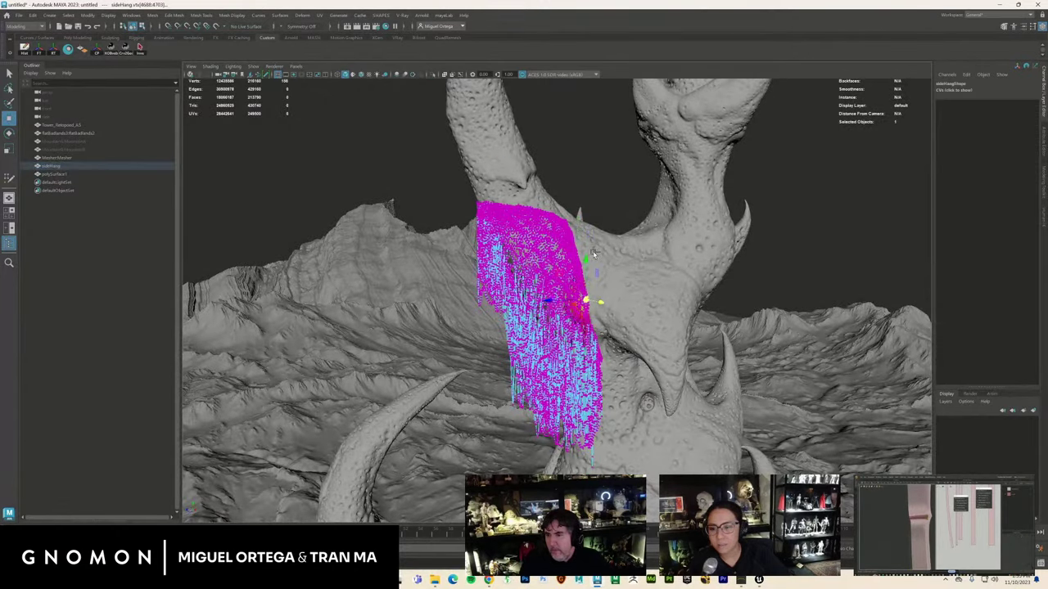
pyautogui.hotkey('ctrl', 'z')
pyautogui.hotkey('ctrl', 'z')
pyautogui.hotkey('ctrl', 'z')
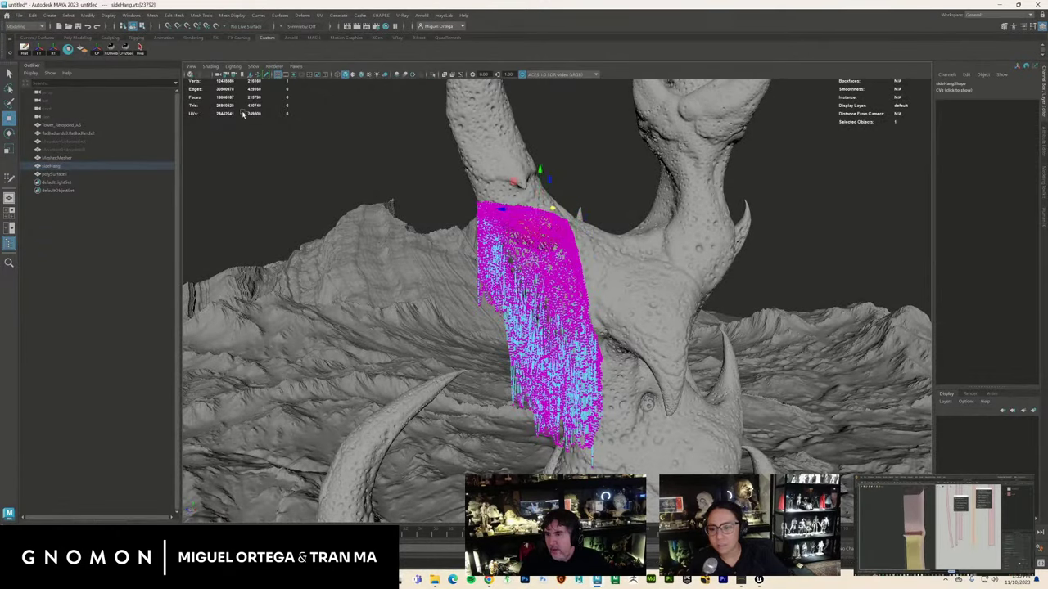
pyautogui.click(134, 28)
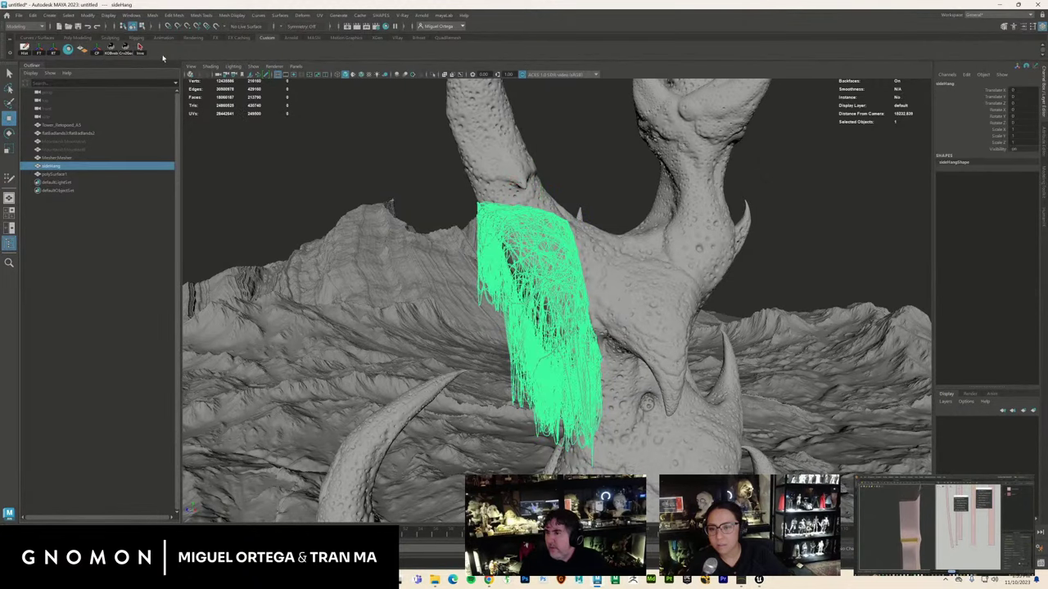
# - Select the sideHang mesh on the tower and separate it into its individual strands
pyautogui.click(368, 160)
pyautogui.scroll(-3, 519, 322)
pyautogui.click(528, 327)
pyautogui.keyDown('alt'); pyautogui.moveTo(529, 326); pyautogui.dragTo(557, 329); pyautogui.keyUp('alt')
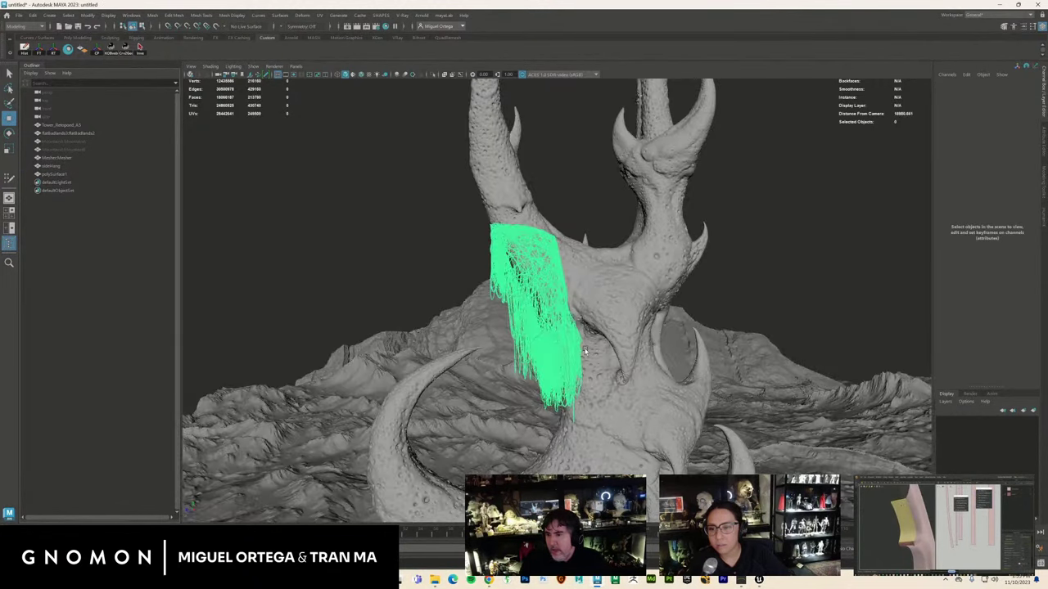
pyautogui.scroll(8, 540, 246)
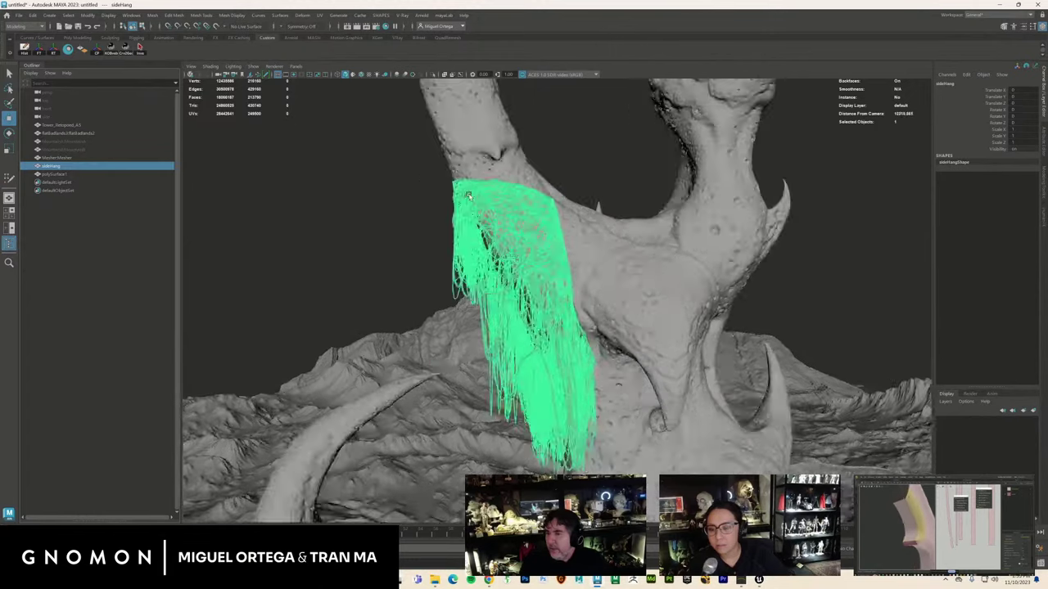
pyautogui.keyDown('alt'); pyautogui.moveTo(570, 192); pyautogui.dragTo(583, 219); pyautogui.keyUp('alt')
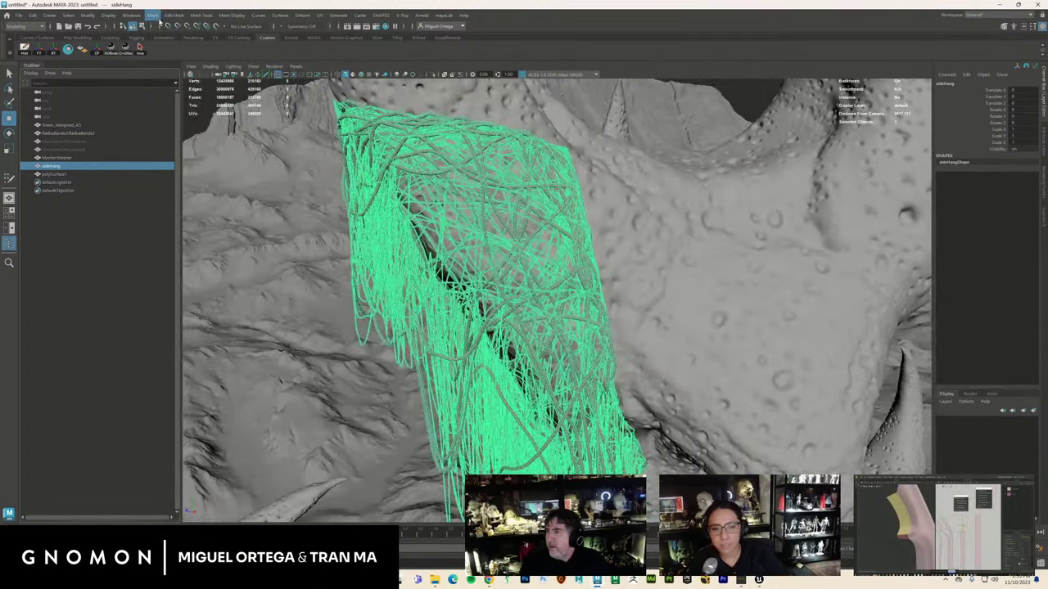
pyautogui.click(153, 15)
pyautogui.click(175, 55)
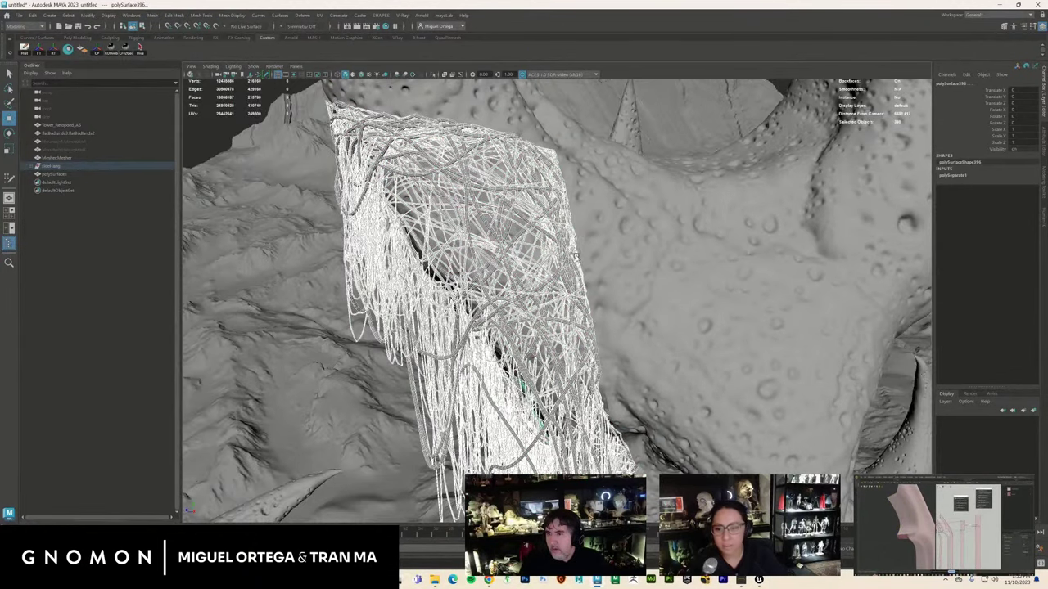
# - Select the strands crossing sideHang's outer edge plus polySurface1, exclude the tower and terrain, and delete the selection
pyautogui.click(577, 256)
pyautogui.keyDown('alt'); pyautogui.moveTo(578, 256); pyautogui.dragTo(630, 212, button='right'); pyautogui.keyUp('alt')
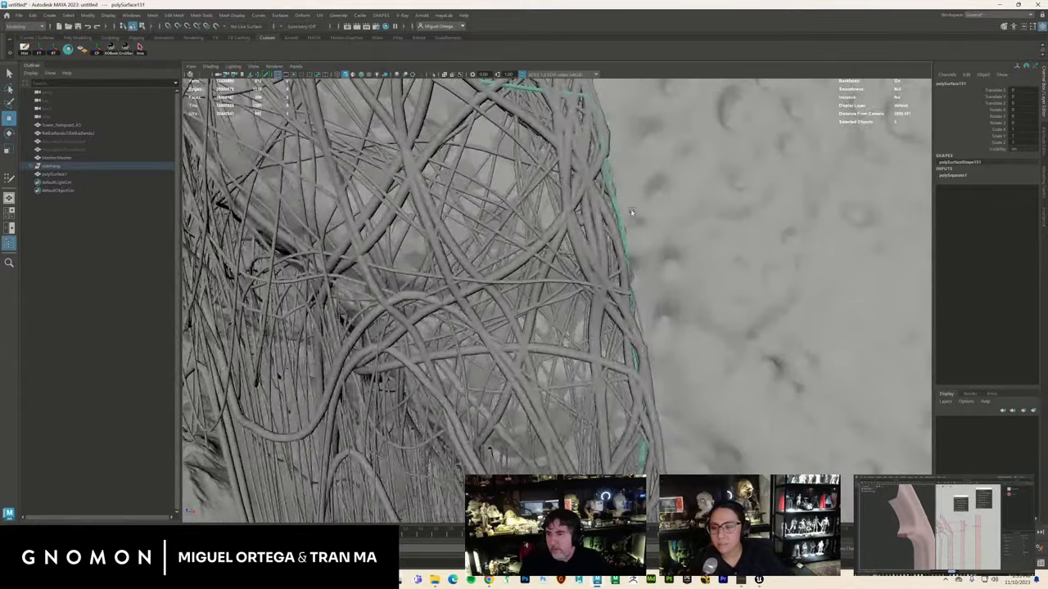
pyautogui.moveTo(611, 202); pyautogui.dragTo(641, 224)
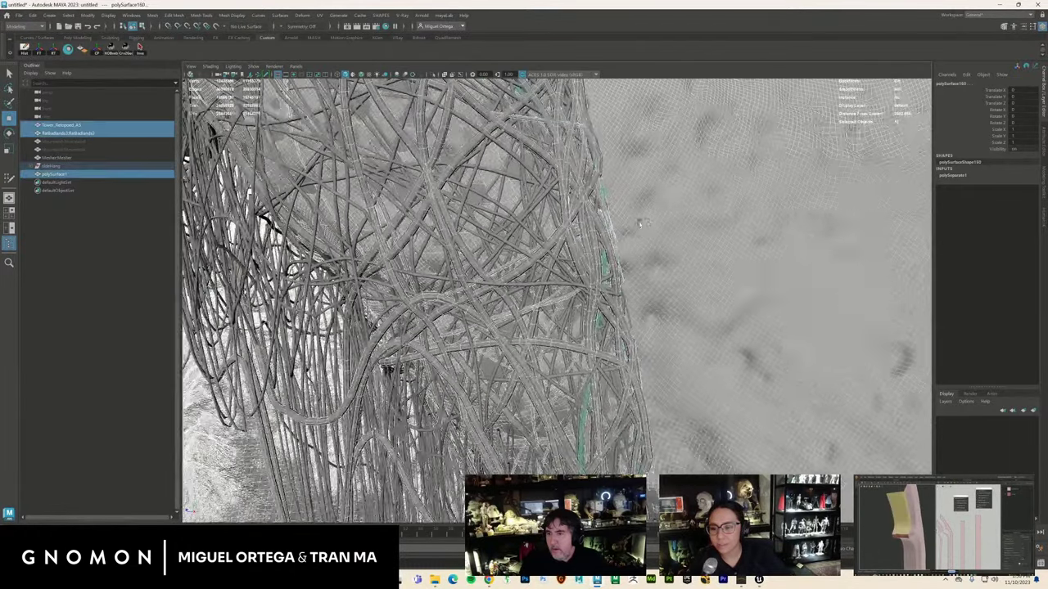
pyautogui.keyDown('shift'); pyautogui.click(677, 255); pyautogui.keyUp('shift')
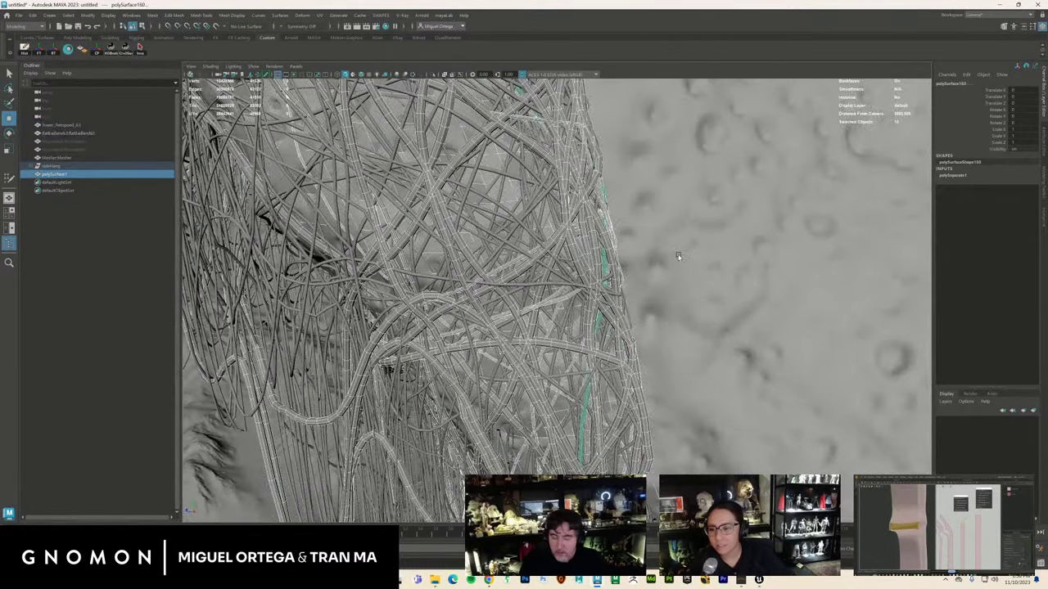
pyautogui.press('Delete')
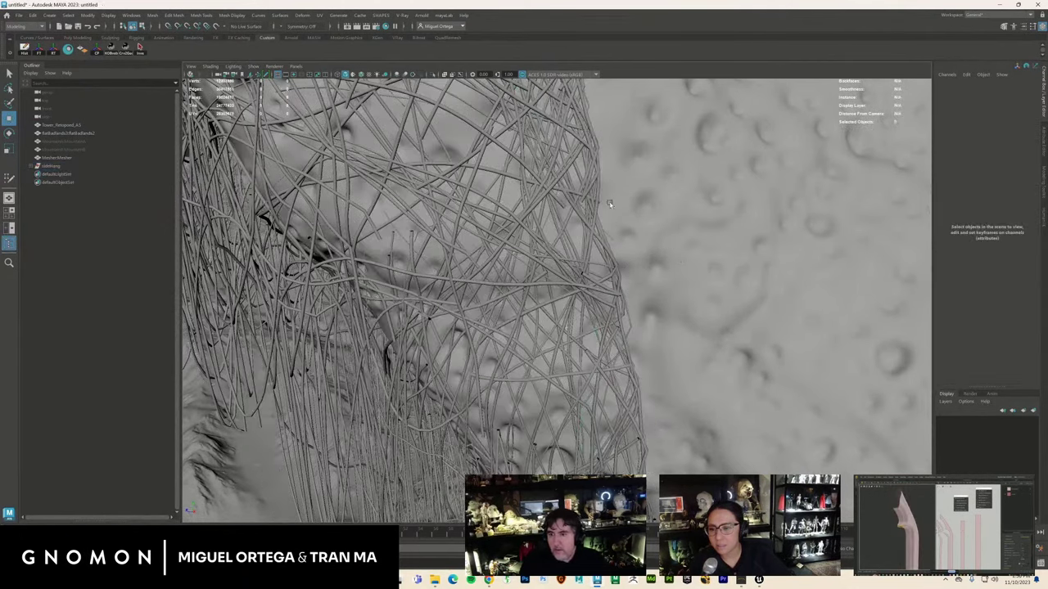
# - Delete the stray strands along sideHang's upper edge, keeping the tower and terrain meshes out of the selection
pyautogui.keyDown('alt'); pyautogui.moveTo(609, 204); pyautogui.dragTo(523, 229, button='right'); pyautogui.keyUp('alt')
pyautogui.keyDown('alt'); pyautogui.moveTo(524, 229); pyautogui.dragTo(665, 303); pyautogui.keyUp('alt')
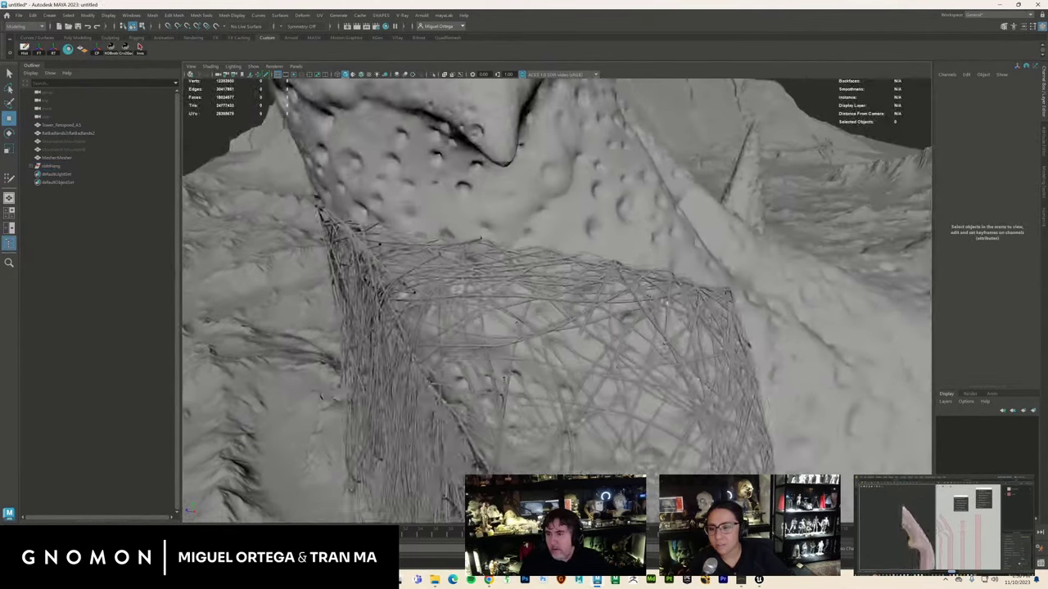
pyautogui.keyDown('alt'); pyautogui.moveTo(549, 262); pyautogui.dragTo(548, 251); pyautogui.keyUp('alt')
pyautogui.click(564, 249)
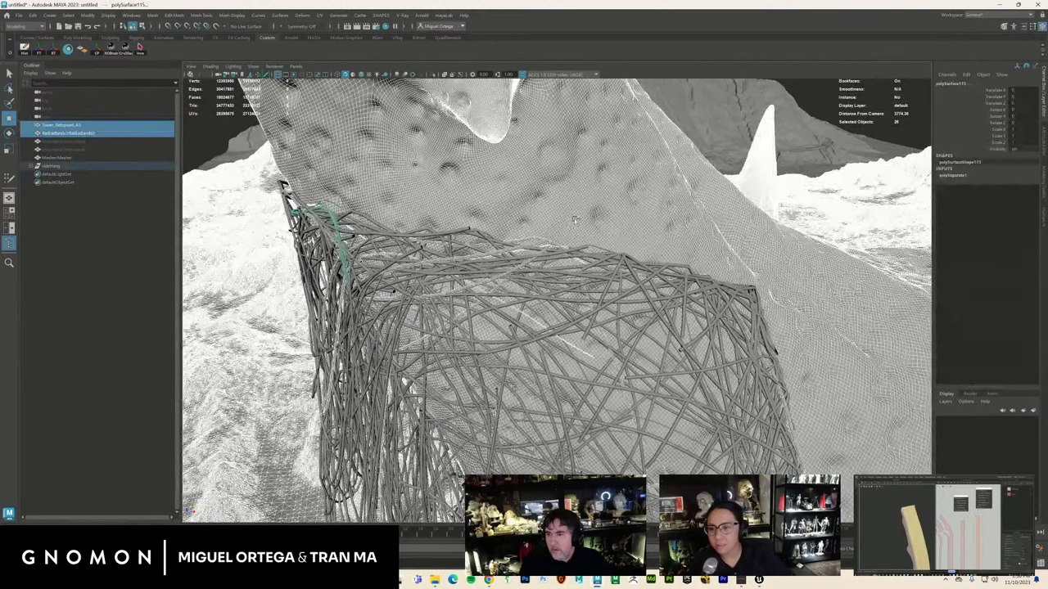
pyautogui.click(616, 170)
pyautogui.click(618, 187)
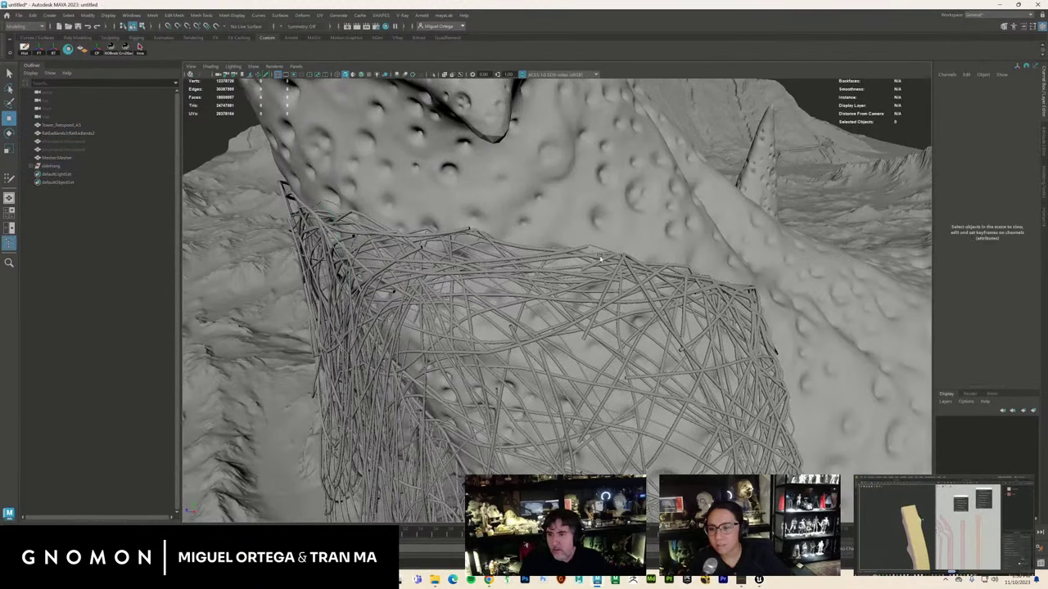
# - Select and delete the strands sticking out at sideHang's upper outer corner, where the net meets the tower
pyautogui.keyDown('alt'); pyautogui.moveTo(600, 259); pyautogui.dragTo(713, 311); pyautogui.keyUp('alt')
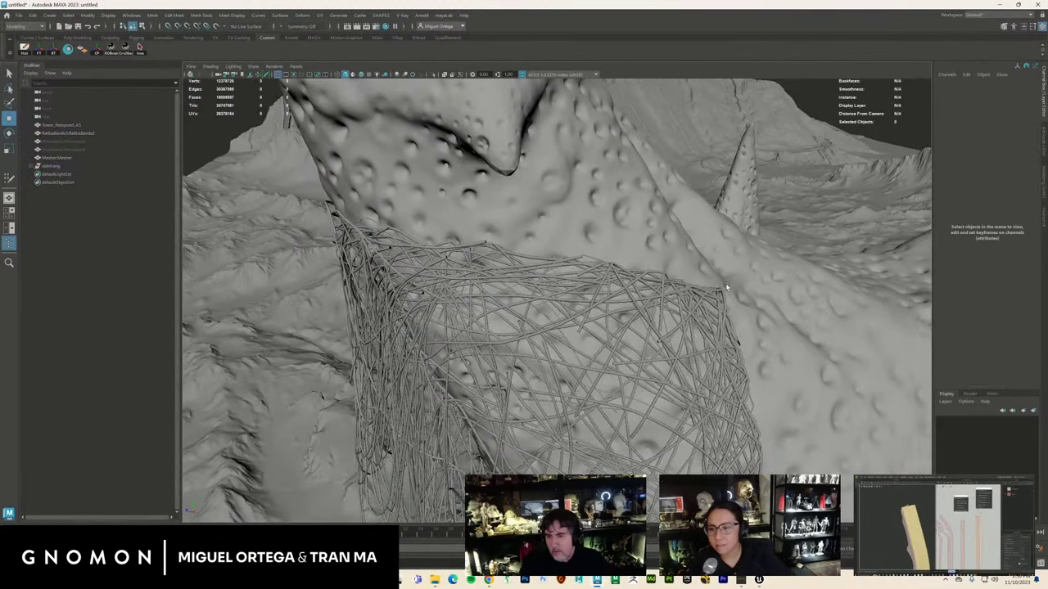
pyautogui.click(726, 288)
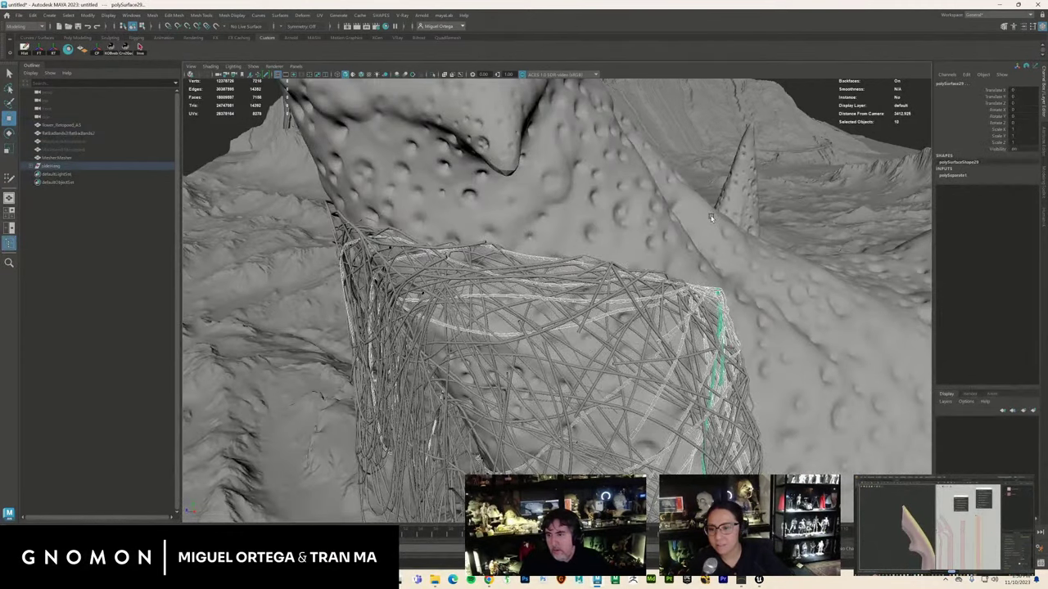
pyautogui.click(677, 251)
# - Select only the two loose strands running down sideHang's lower outer side against the tower and delete them
pyautogui.moveTo(727, 357)
pyautogui.keyDown('alt'); pyautogui.mouseDown()
pyautogui.moveTo(654, 235)
pyautogui.moveTo(631, 288)
pyautogui.moveTo(685, 304)
pyautogui.mouseUp(); pyautogui.keyUp('alt')
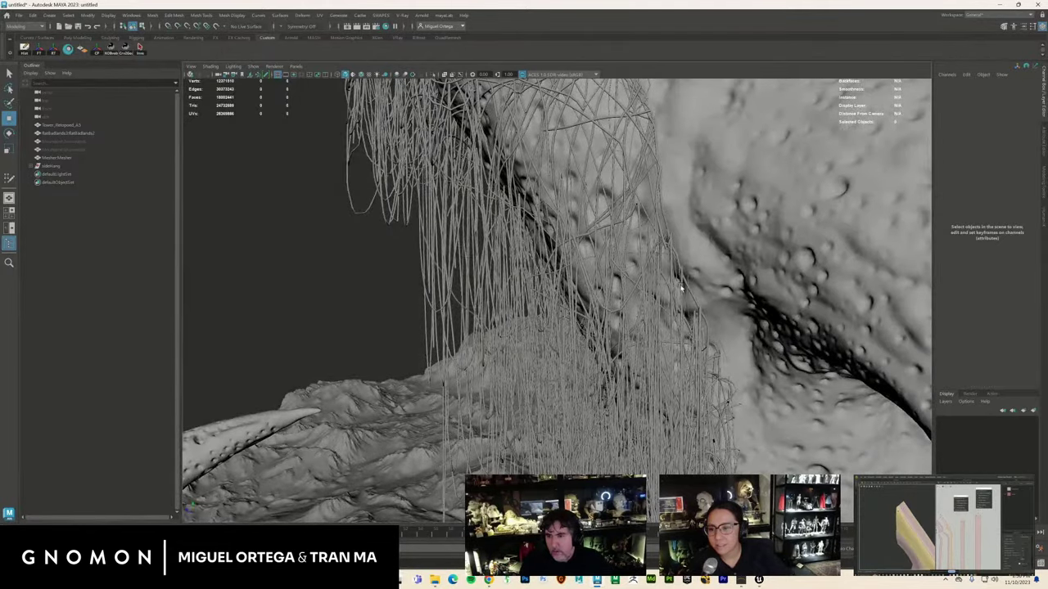
pyautogui.click(697, 270)
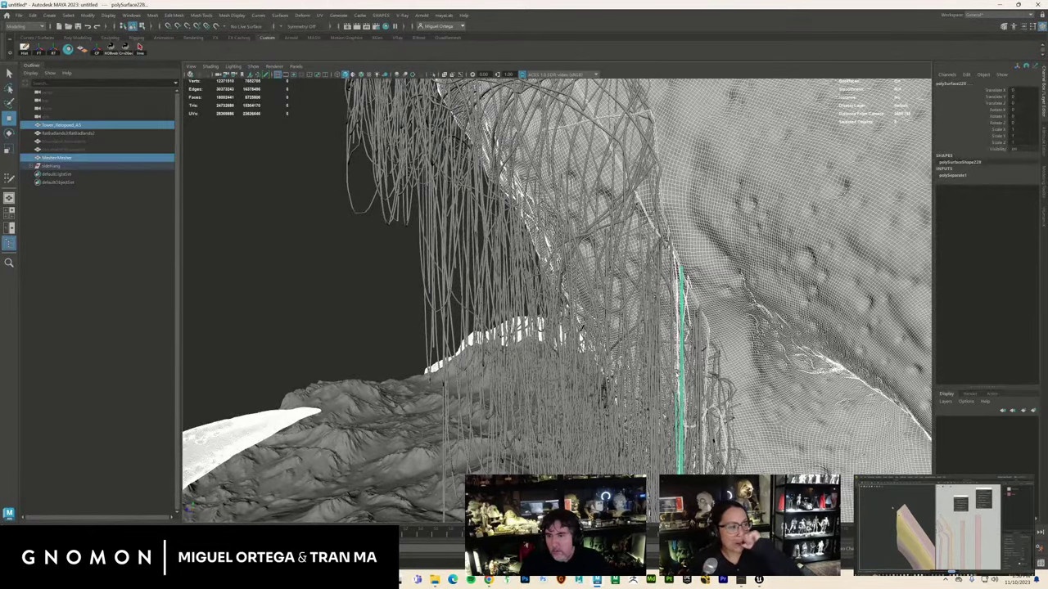
pyautogui.click(686, 381)
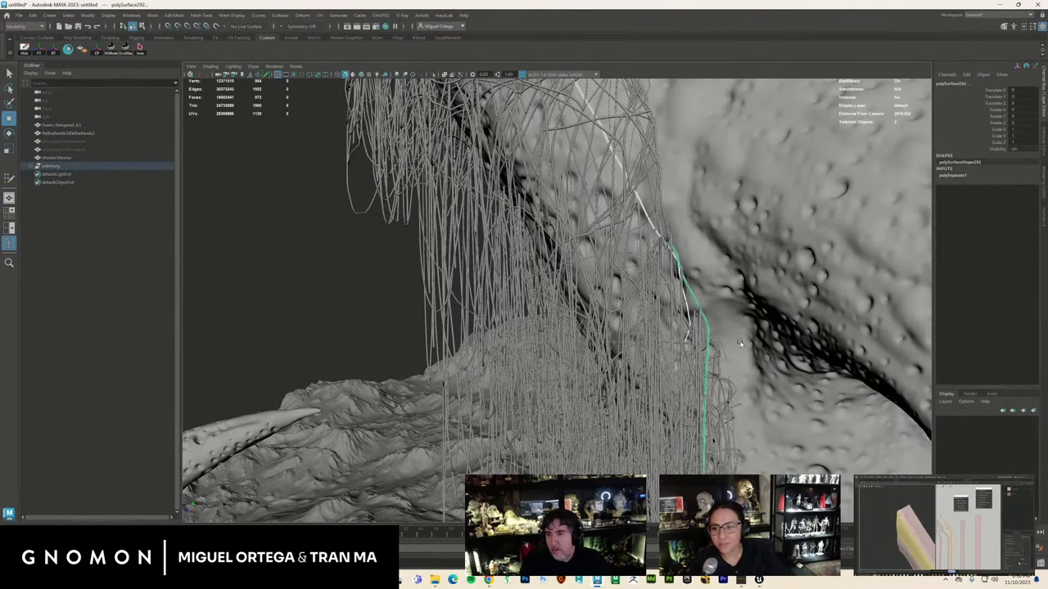
pyautogui.press('Delete')
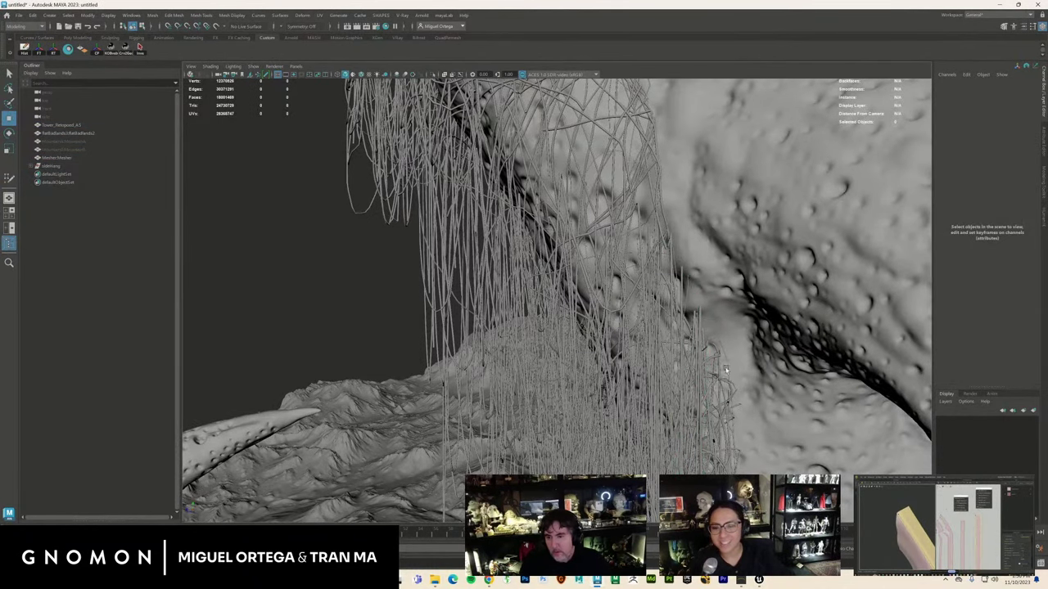
# - Delete the bunch of curled strands hanging at sideHang's lower outer end
pyautogui.moveTo(725, 369); pyautogui.dragTo(782, 406)
pyautogui.keyDown('alt'); pyautogui.moveTo(769, 389); pyautogui.dragTo(527, 307, button='right'); pyautogui.keyUp('alt')
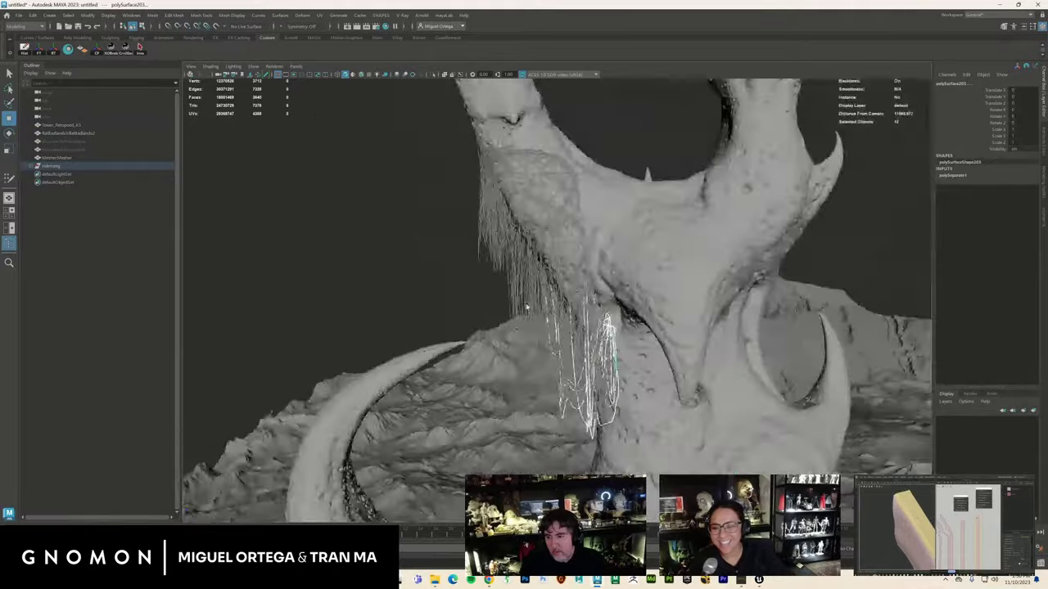
pyautogui.press('Delete')
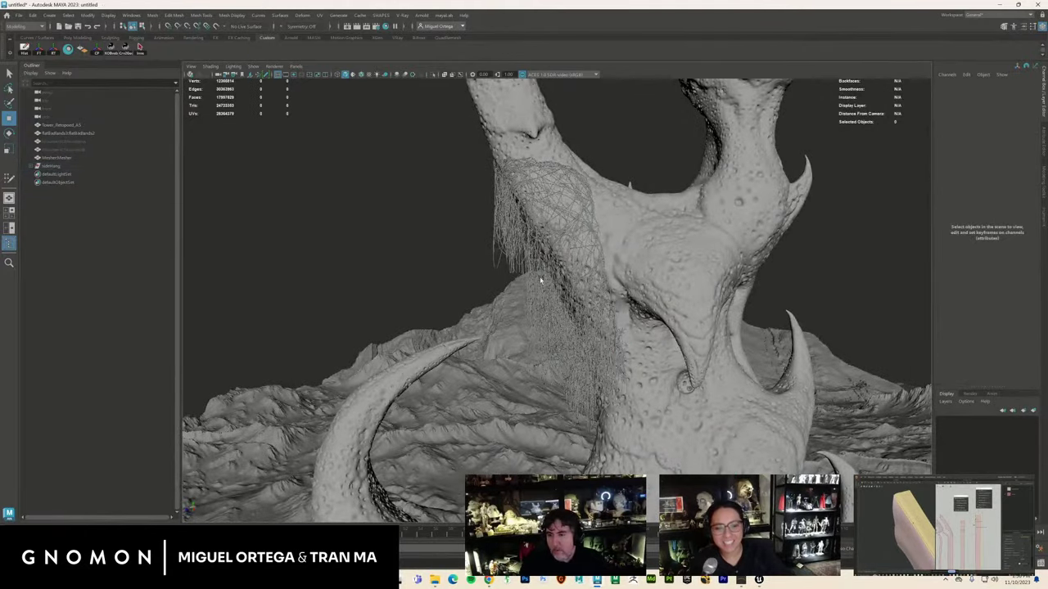